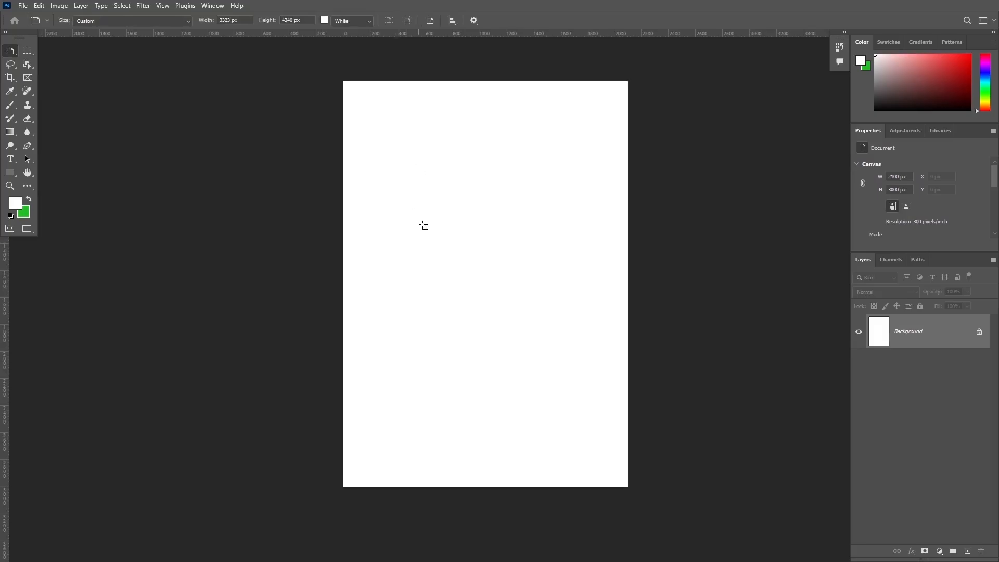
Step: Draw a new artboard of about 3992 × 4000 px around the blank white canvas
scroll(424, 226, "down", 1)
scroll(395, 177, "down", 3)
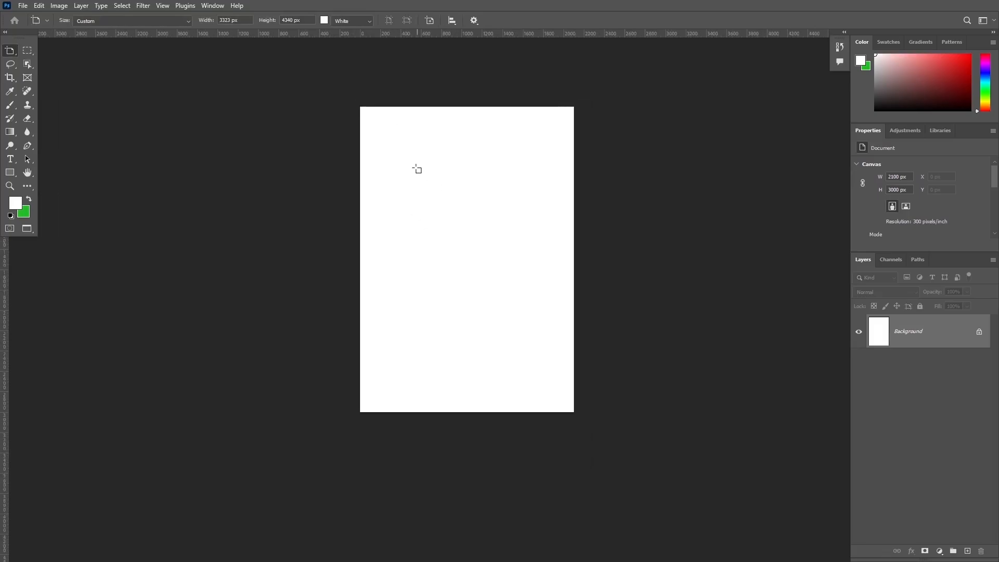
left_click_drag(314, 80, 686, 452)
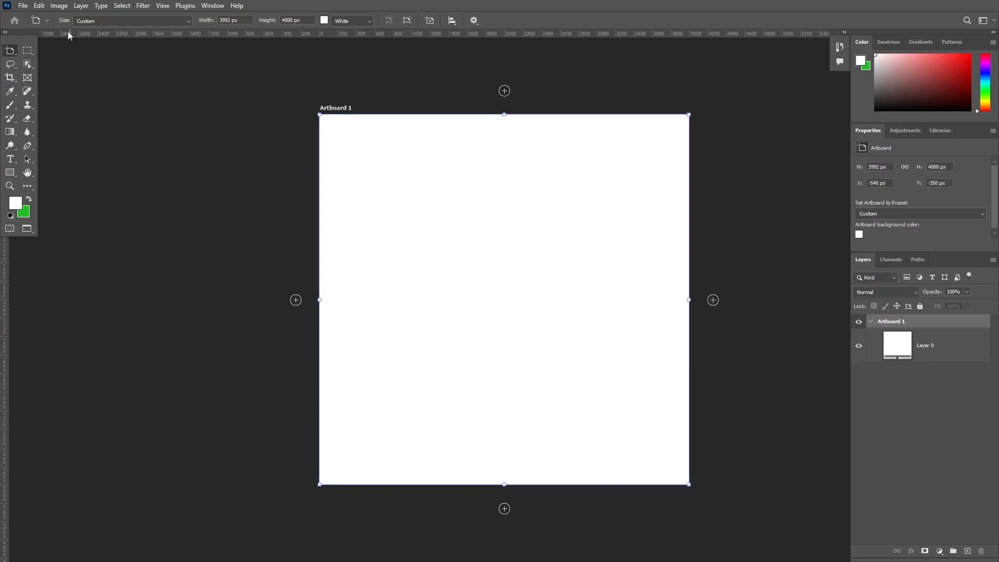
Step: Try the iPhone X, iPad Retina and Web Minimum size presets on the artboard in turn
left_click(137, 21)
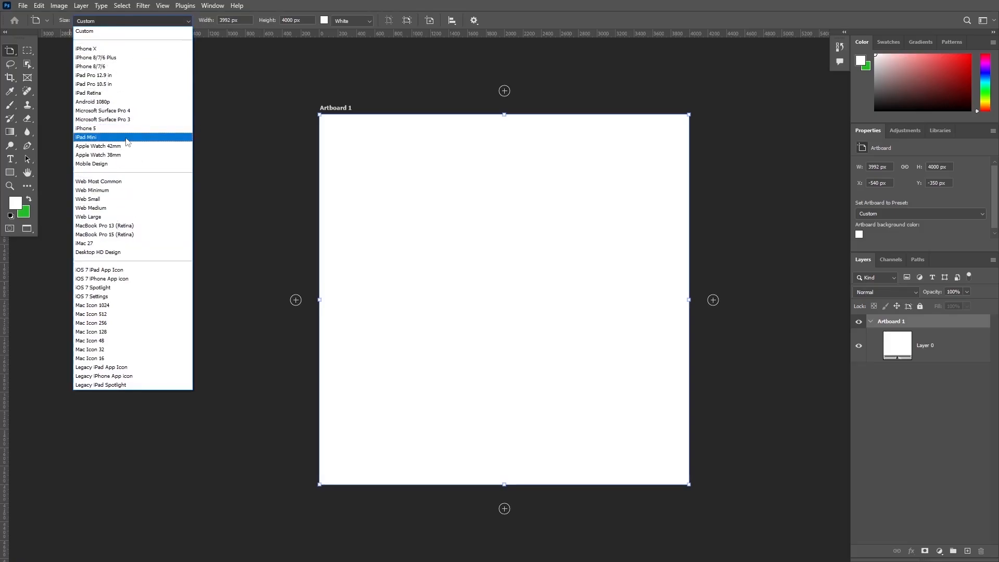
left_click(92, 48)
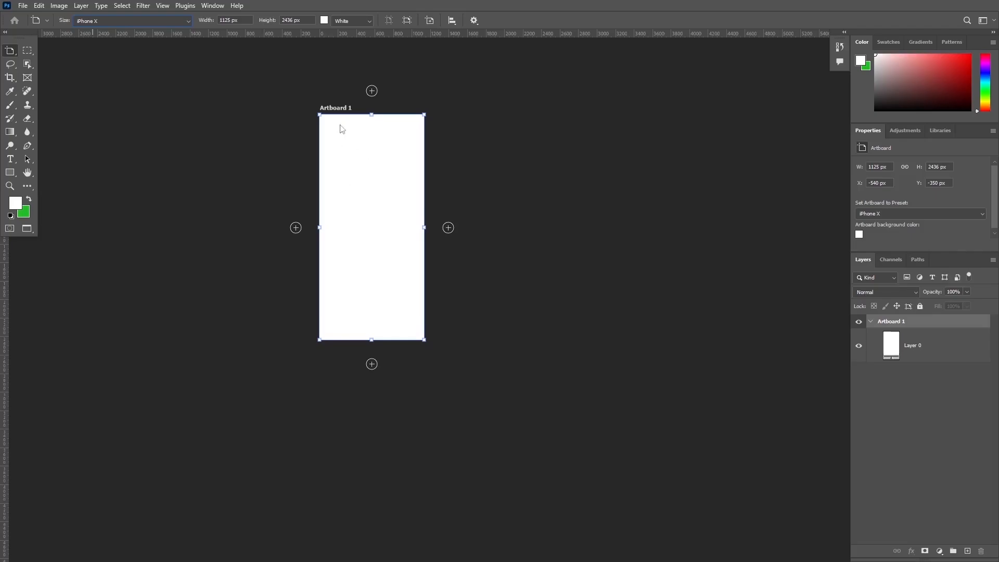
left_click(145, 25)
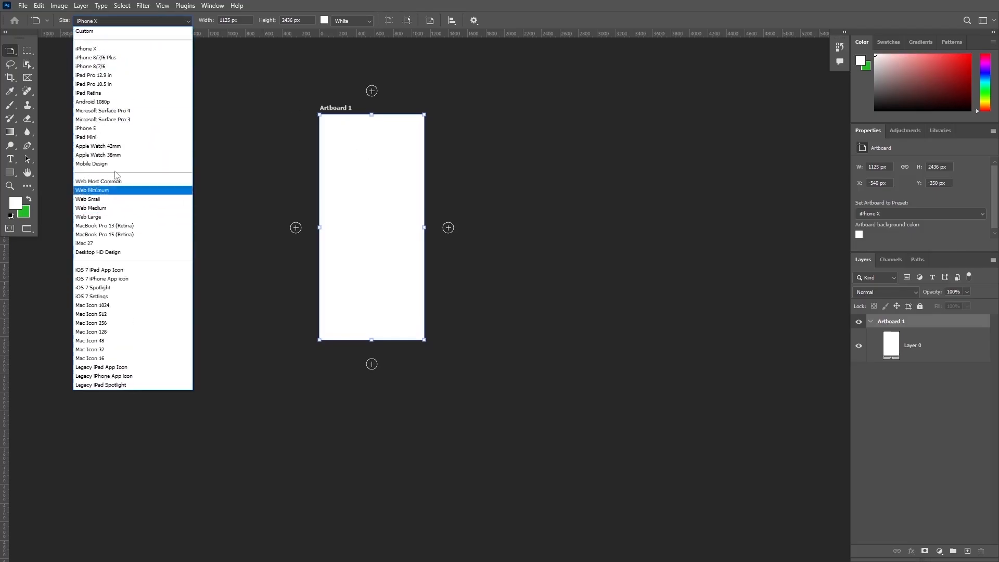
left_click(99, 94)
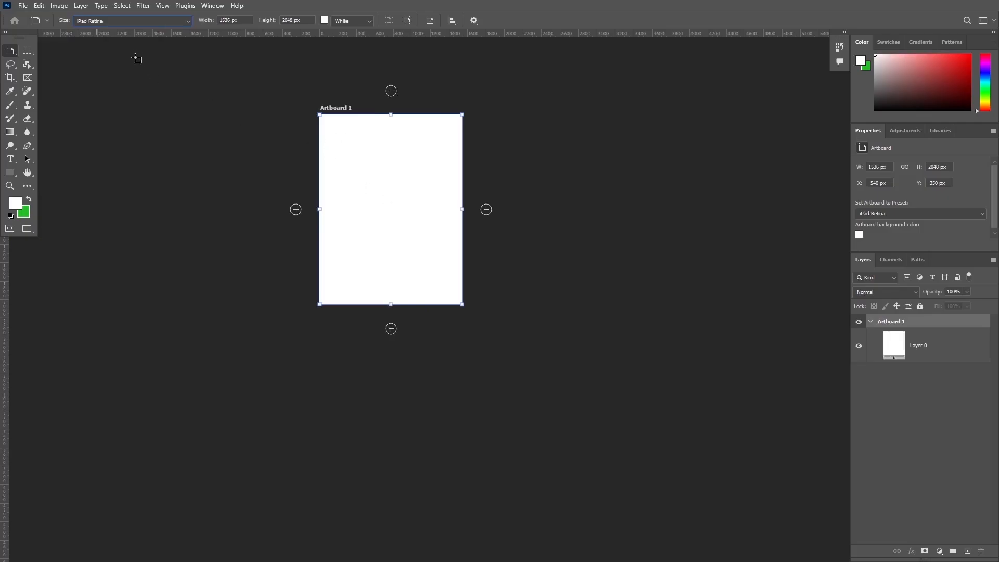
left_click(147, 24)
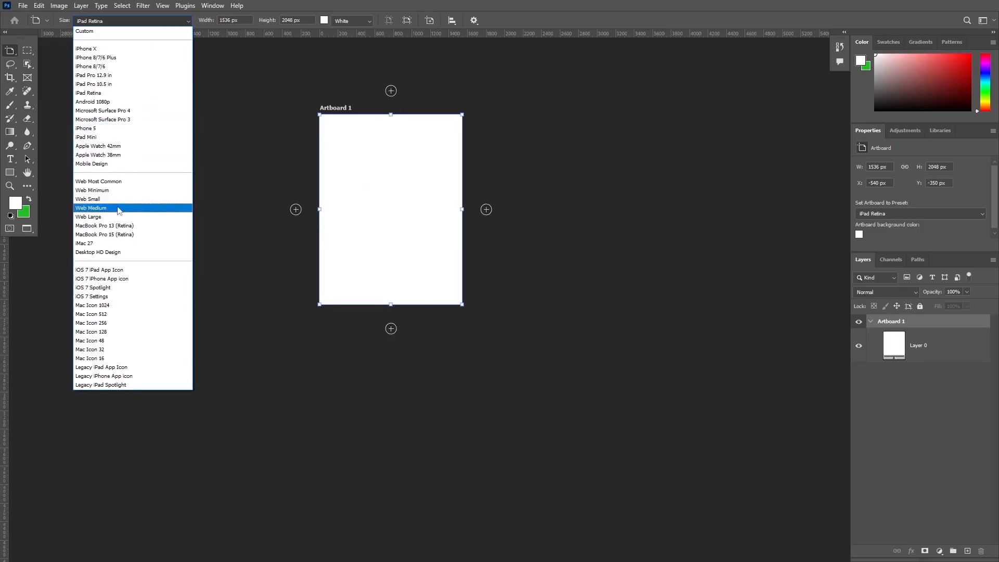
left_click(112, 191)
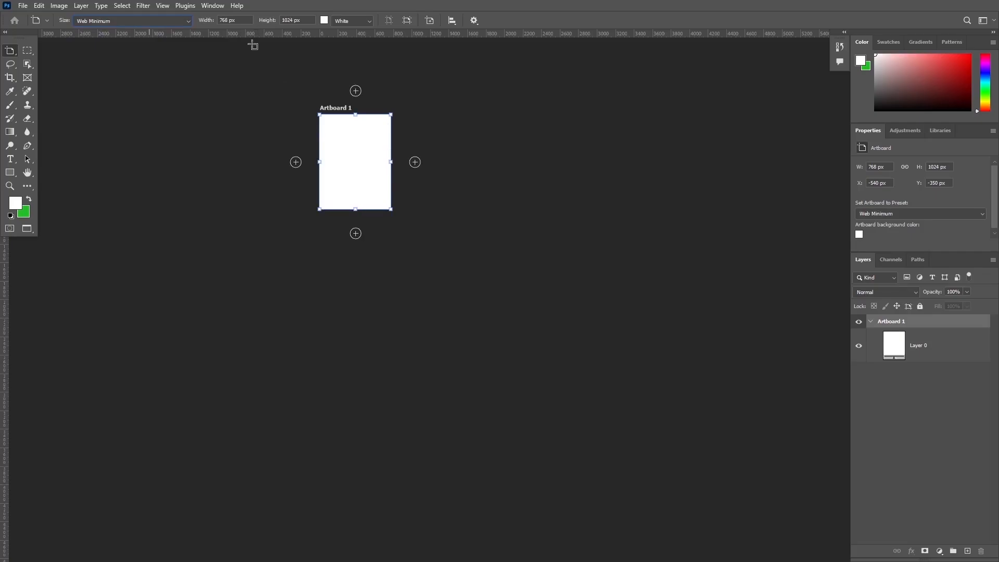
Step: Set the artboard to a custom size of 2000 × 2000 px with a black background
left_click(188, 20)
left_click(168, 32)
left_click(242, 18)
type("2000")
key("Return")
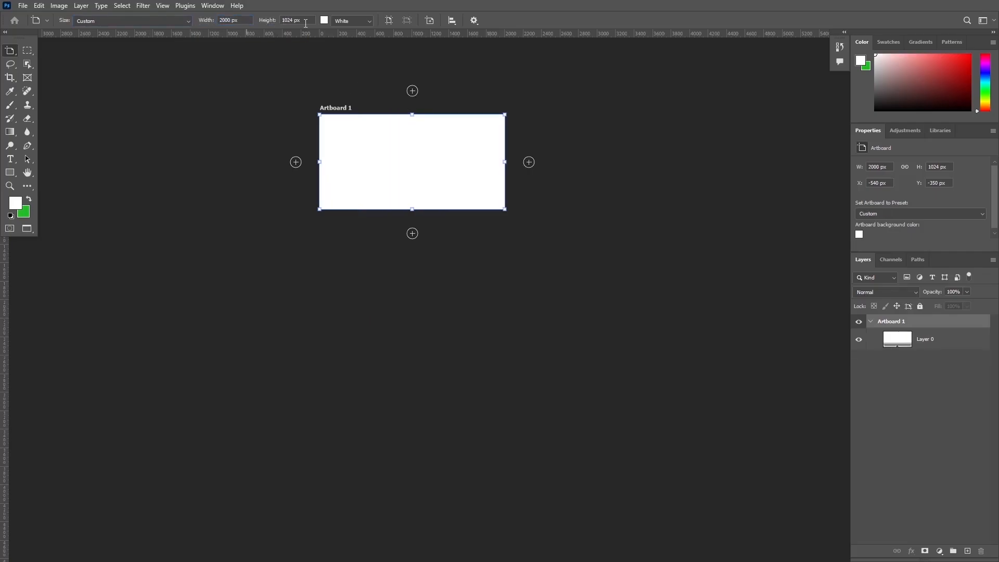
left_click(286, 19)
type("2000")
left_click(347, 21)
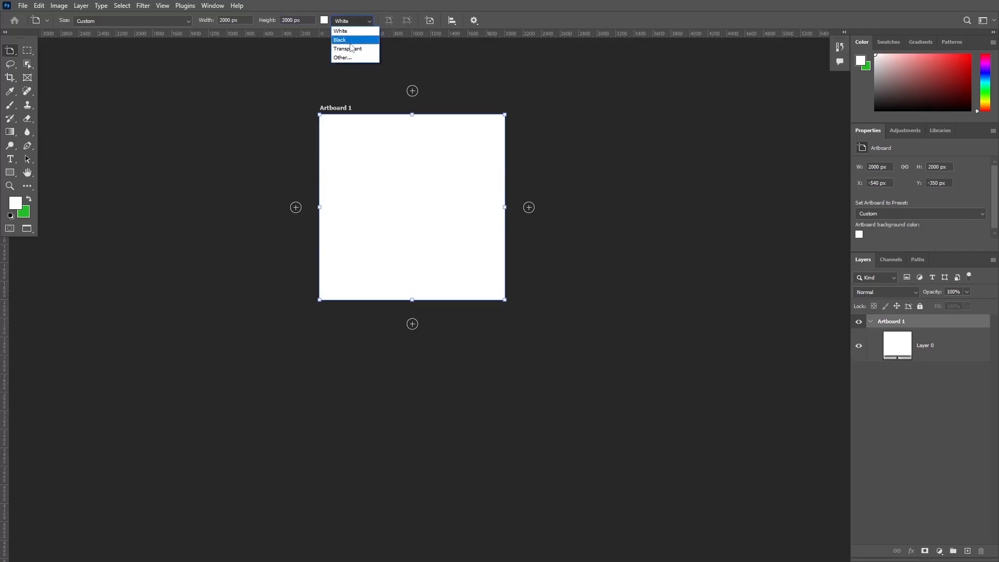
left_click(343, 41)
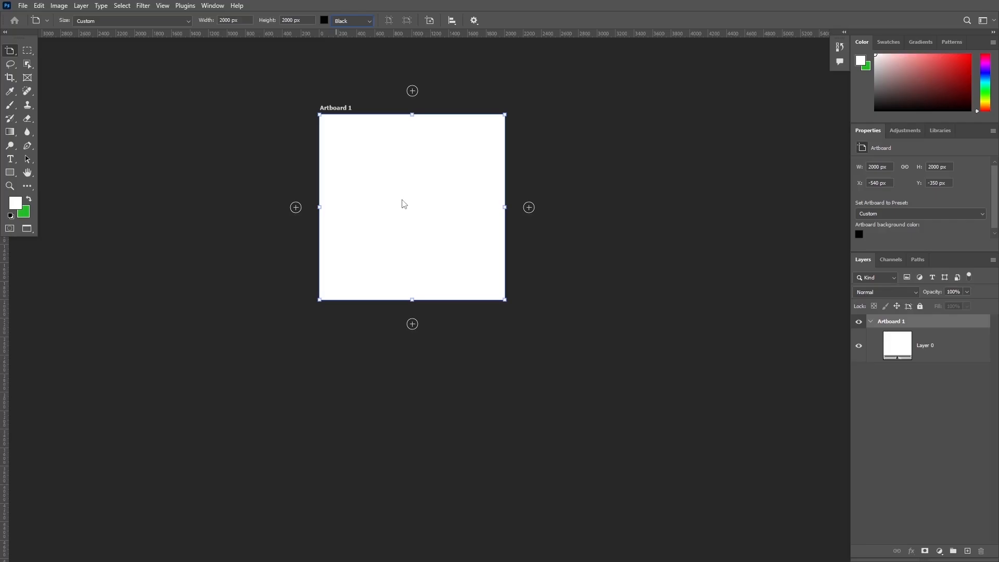
Step: Add three adjoining artboards: one to the right of Artboard 1, one above that, and one to the left of the upper one
key("ctrl+0")
left_click_drag(458, 268, 440, 270)
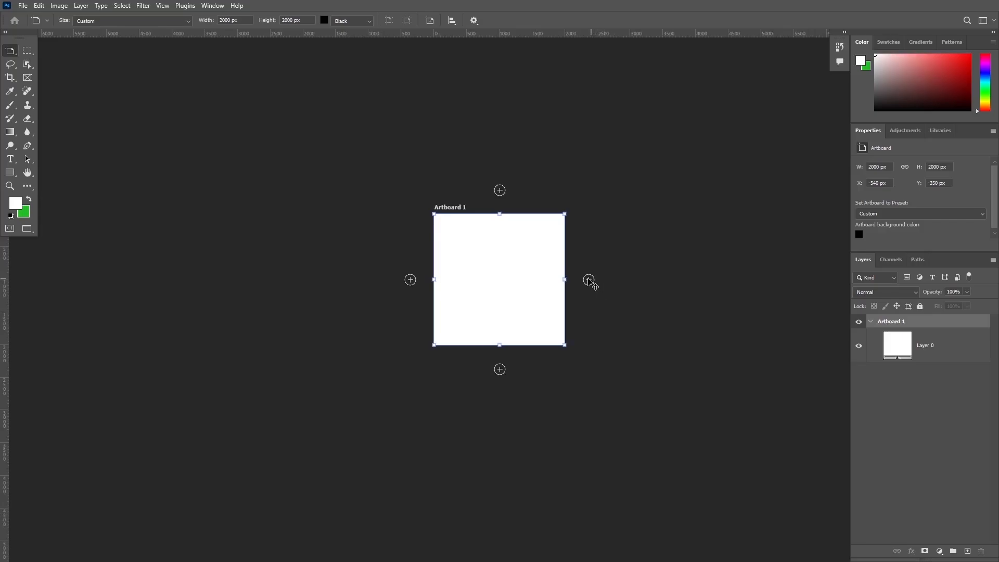
left_click(589, 282)
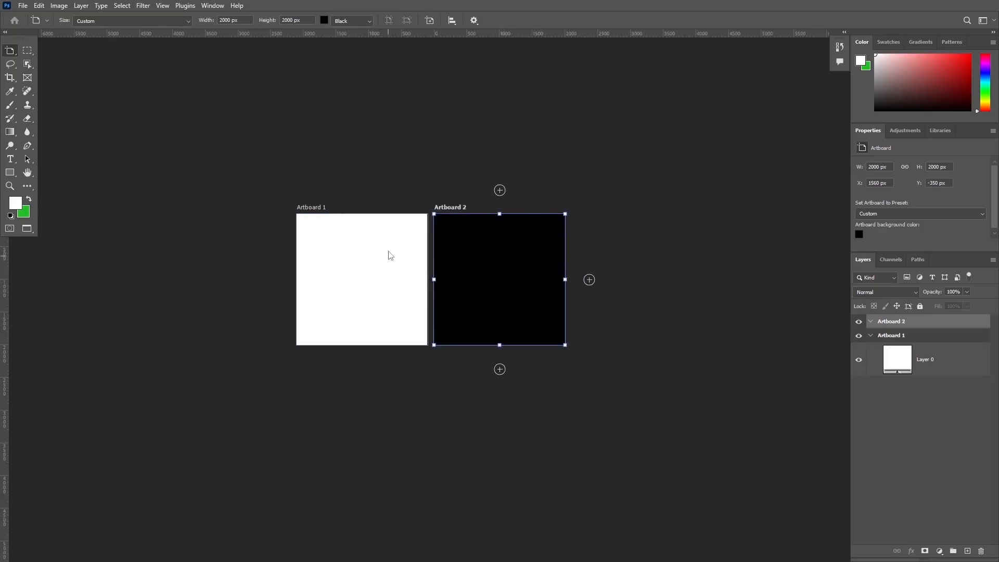
left_click(499, 190)
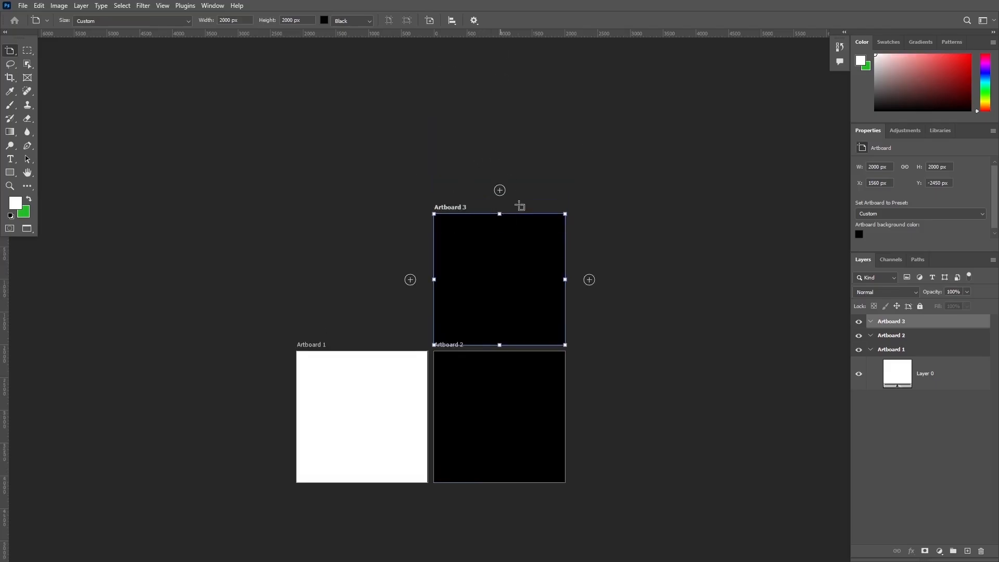
left_click(410, 280)
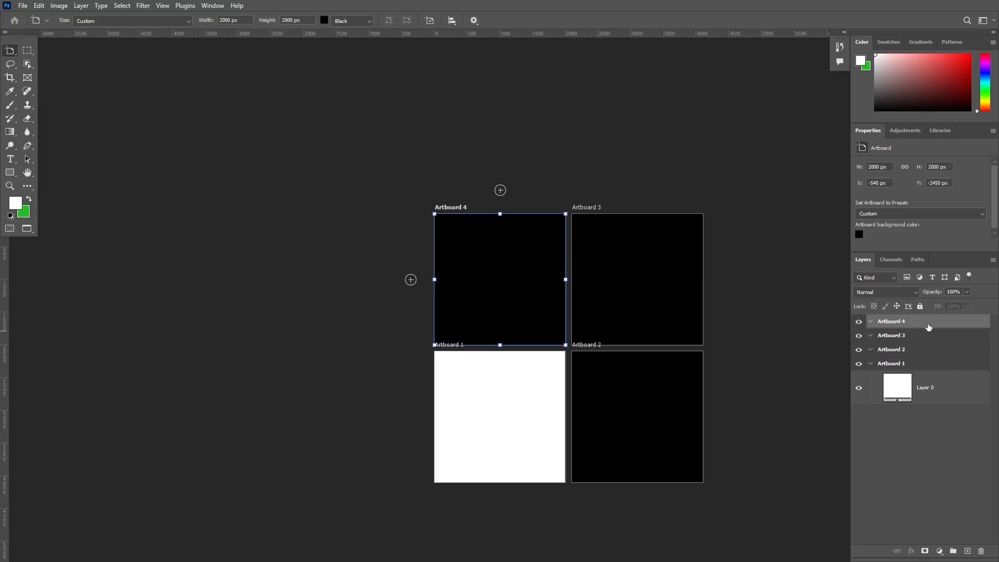
Step: Delete Artboards 4, 3 and 2, keeping only Artboard 1
left_click_drag(939, 327, 981, 550)
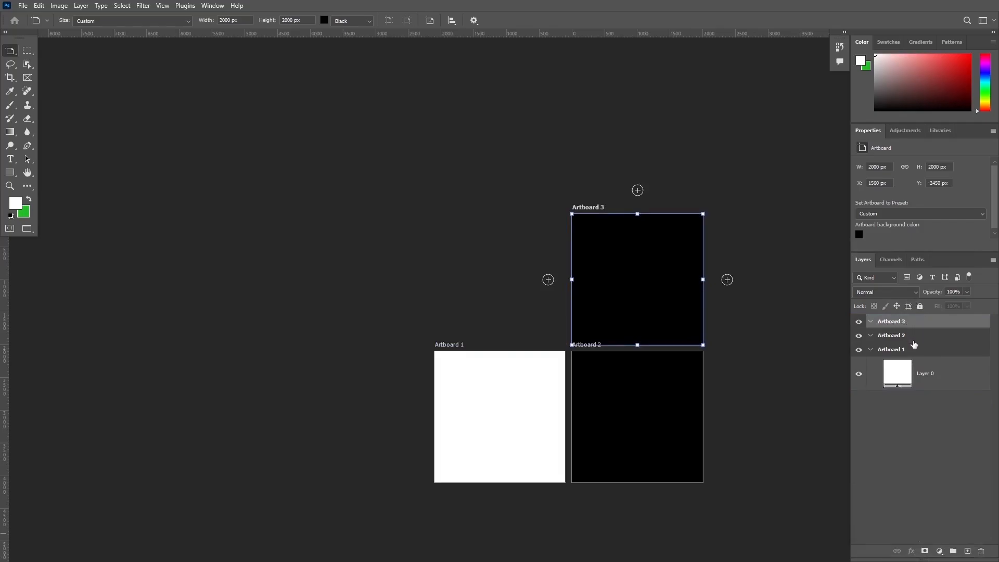
key("Delete")
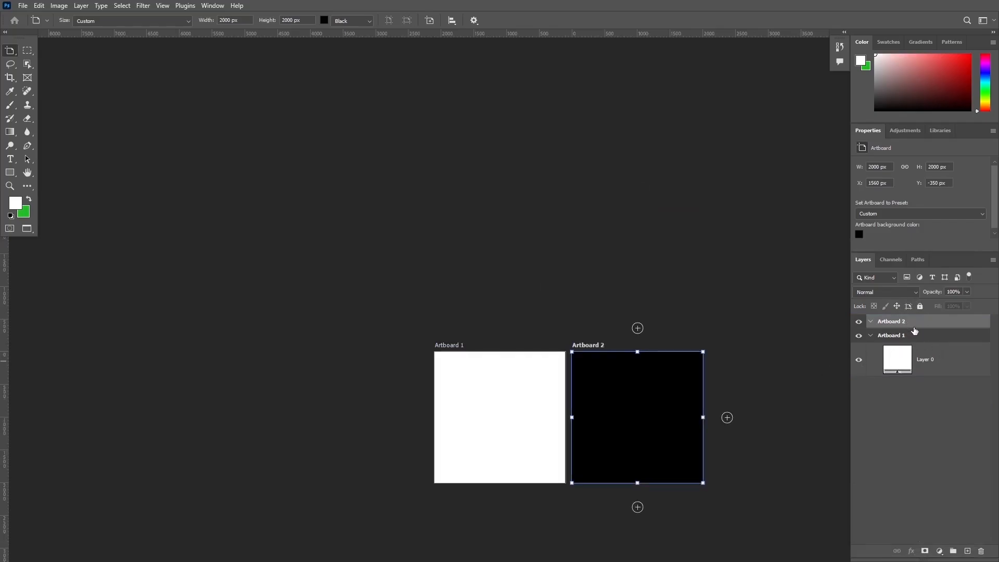
key("Delete")
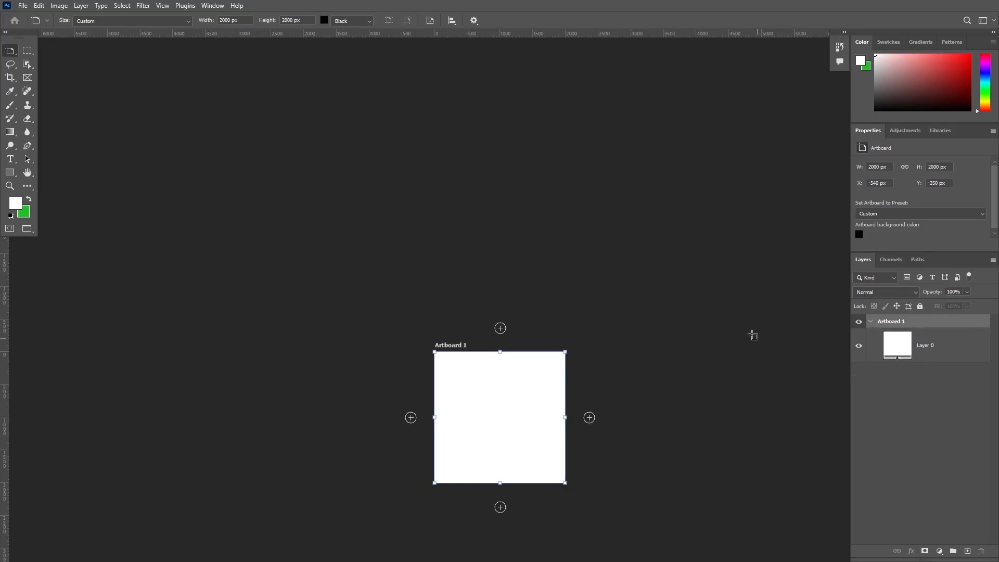
key("ctrl+0")
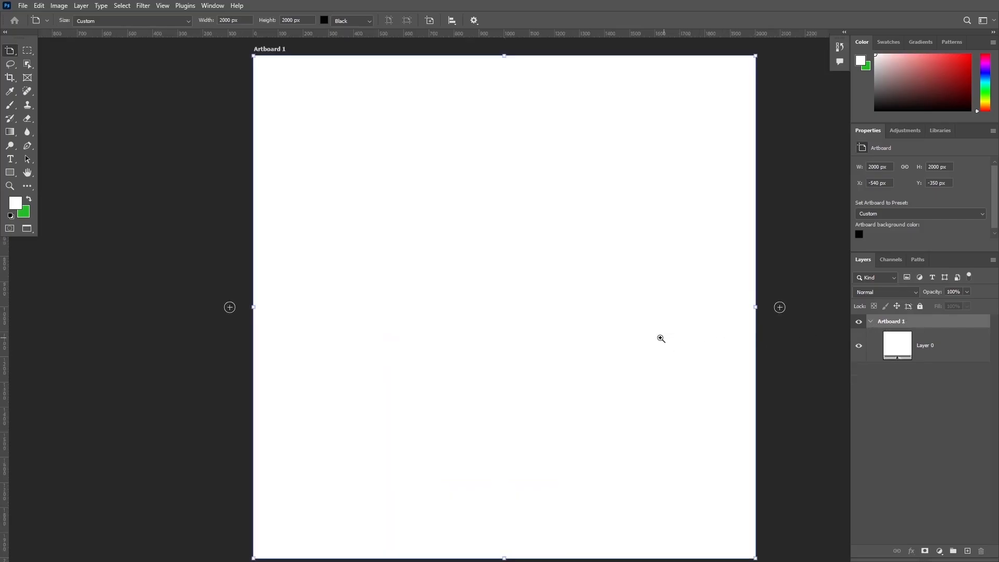
scroll(660, 338, "down", 3)
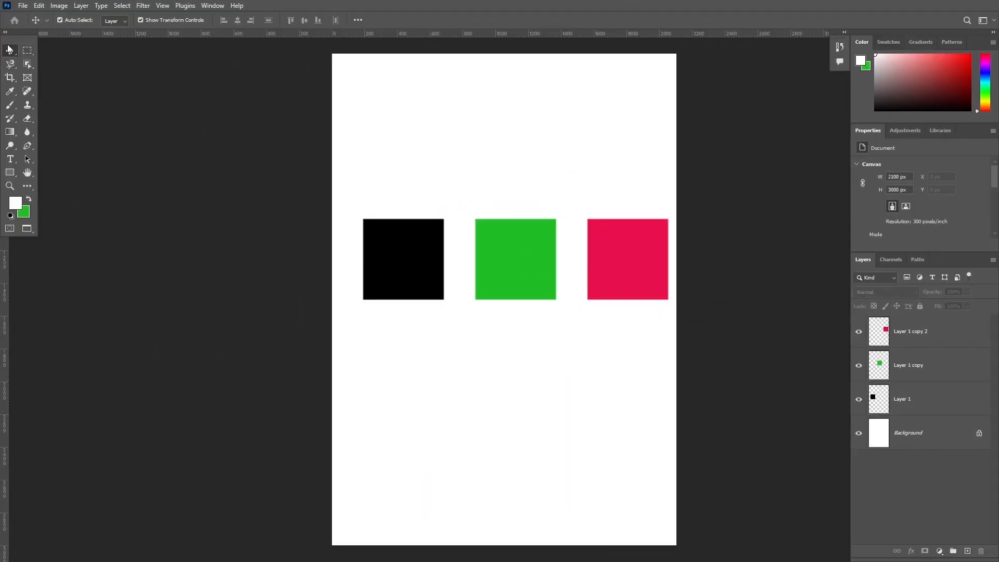
Step: Activate the Move tool in the document with the three coloured squares and reset that tool to its defaults
right_click(10, 50)
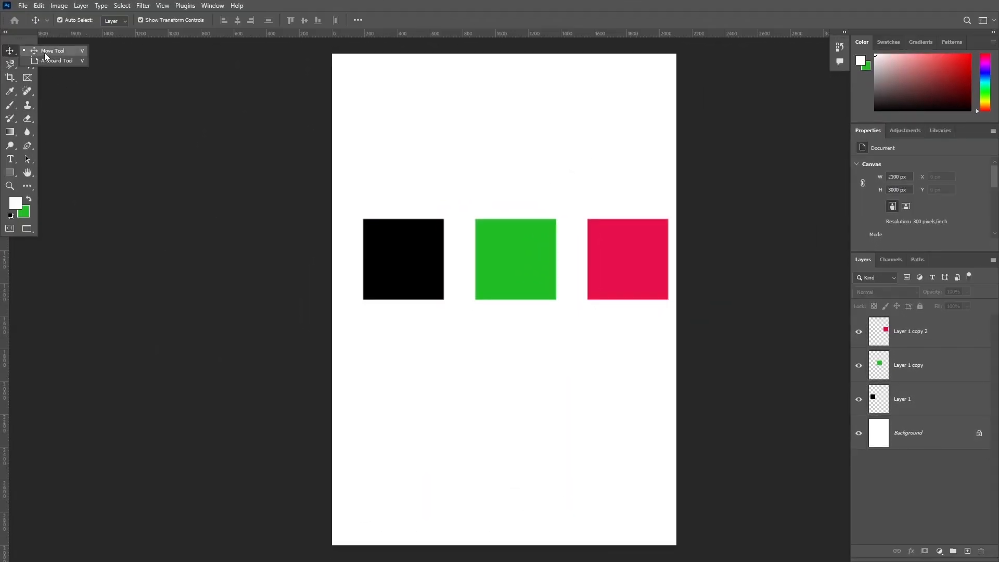
left_click(45, 52)
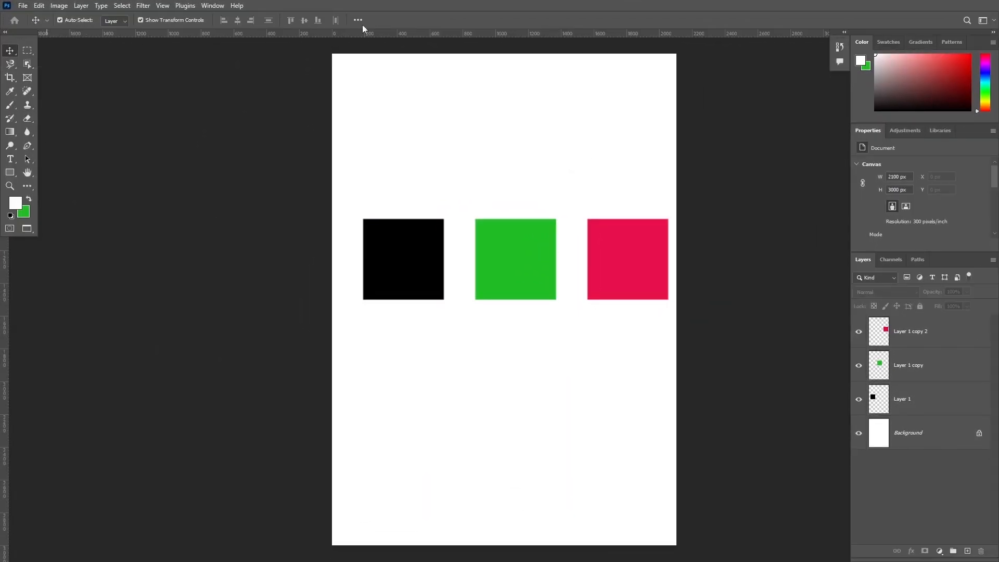
right_click(37, 21)
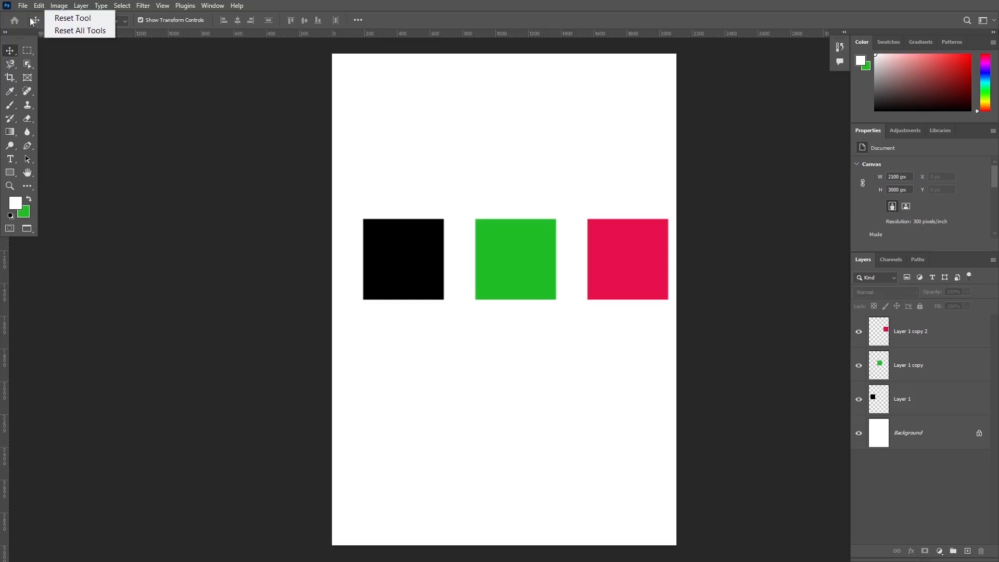
left_click(58, 20)
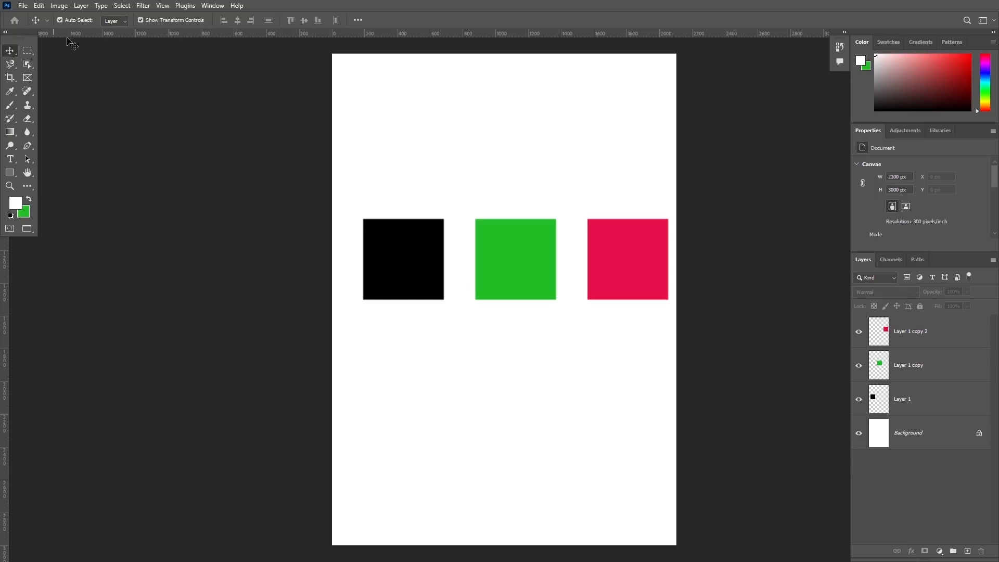
right_click(37, 21)
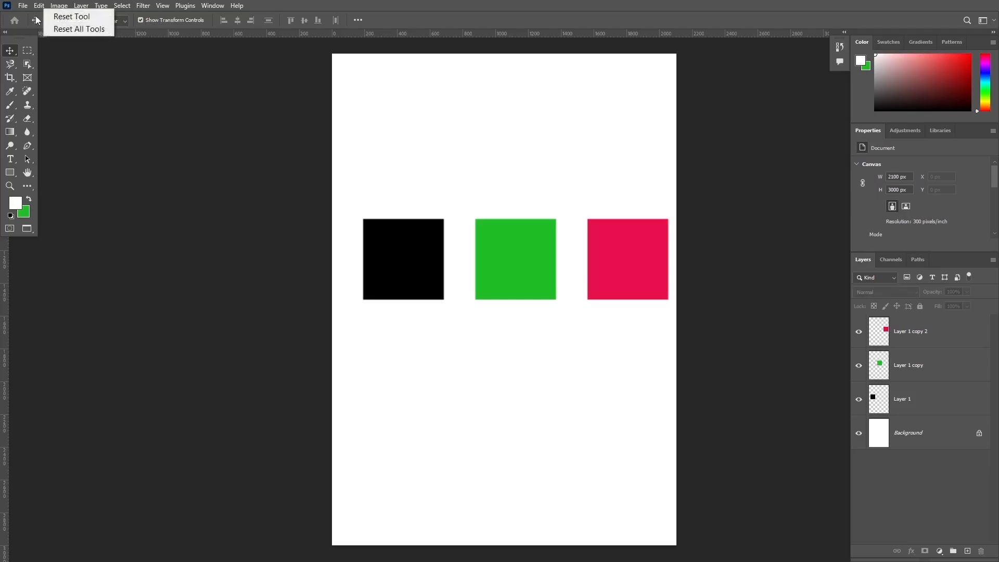
left_click(76, 17)
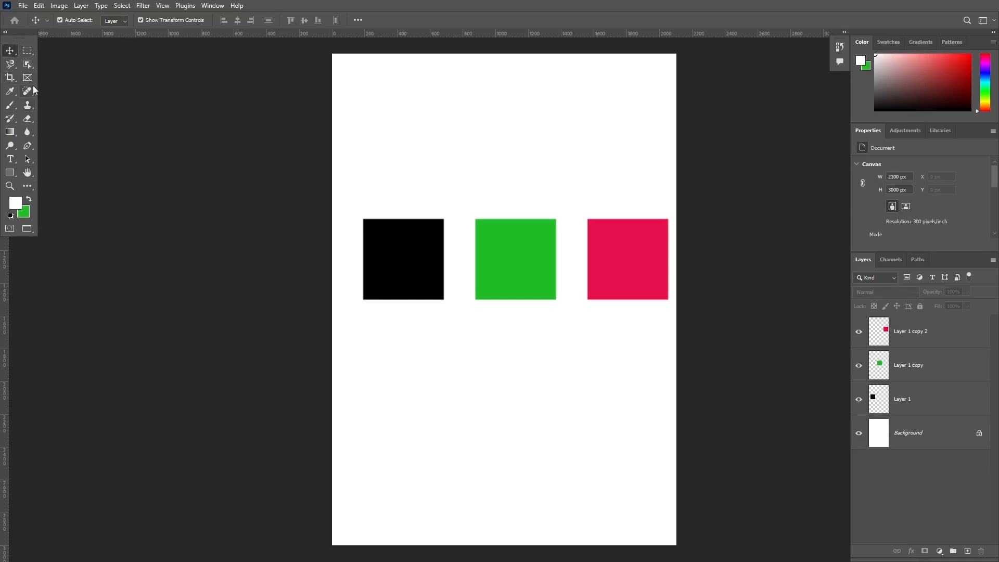
Step: Reset all tools to their default settings and accept the confirmation
right_click(40, 22)
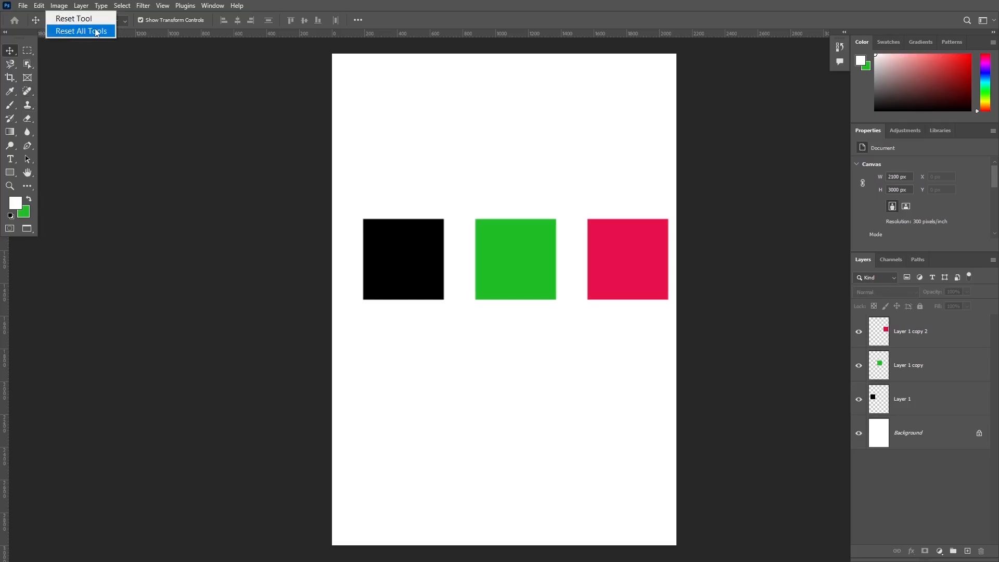
left_click(79, 31)
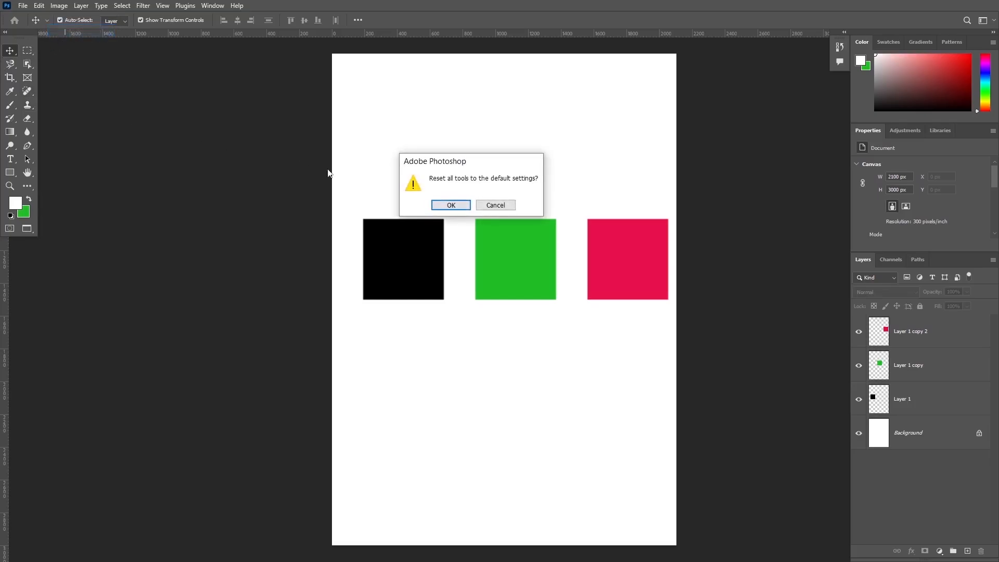
left_click(432, 206)
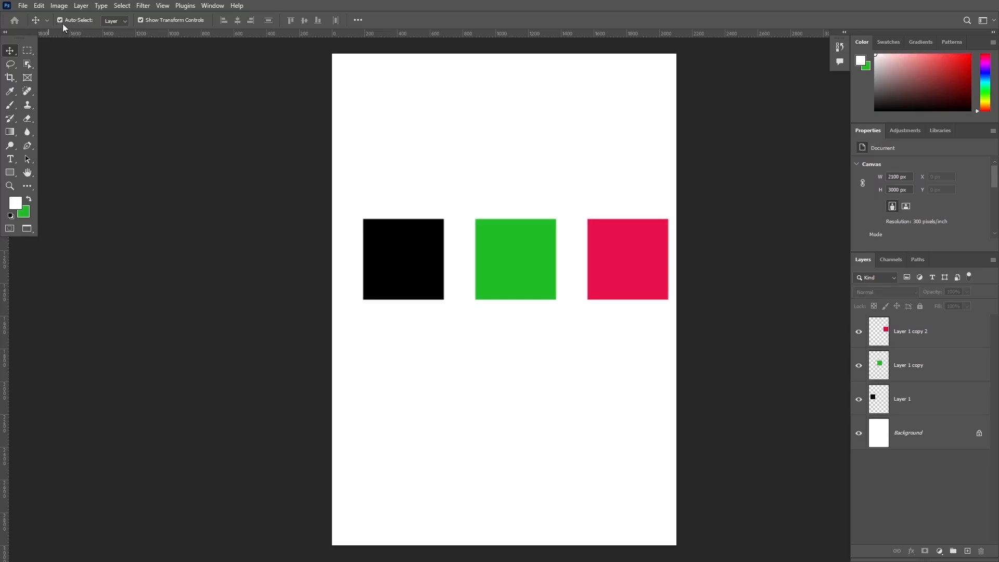
Step: With Auto-Select on, pick and nudge the black, green and red squares on the canvas in turn, shifting the red one to about X 1529 px
left_click(405, 254)
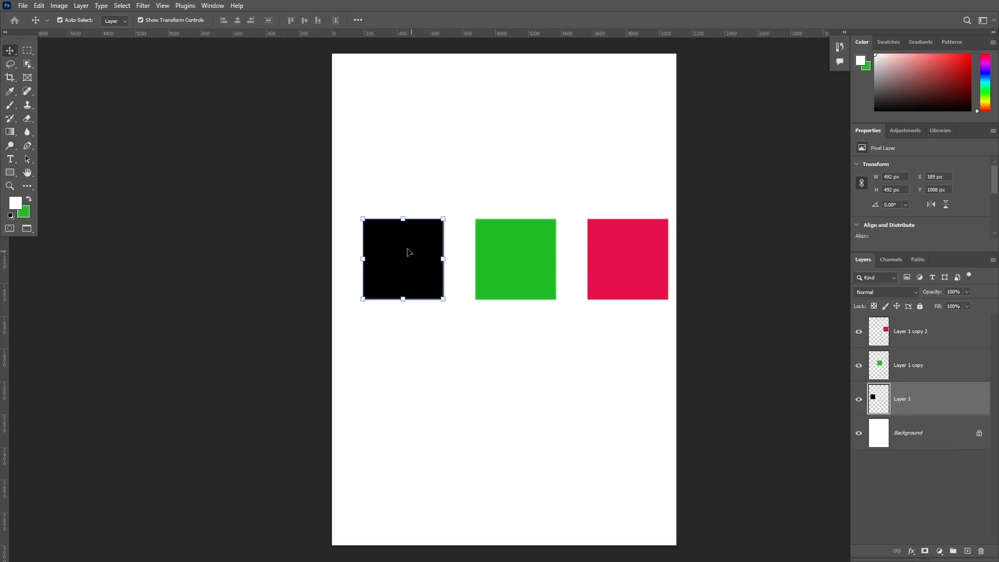
mouse_move(405, 247)
left_mouse_down()
mouse_move(405, 238)
mouse_move(407, 252)
left_mouse_up()
left_click(518, 248)
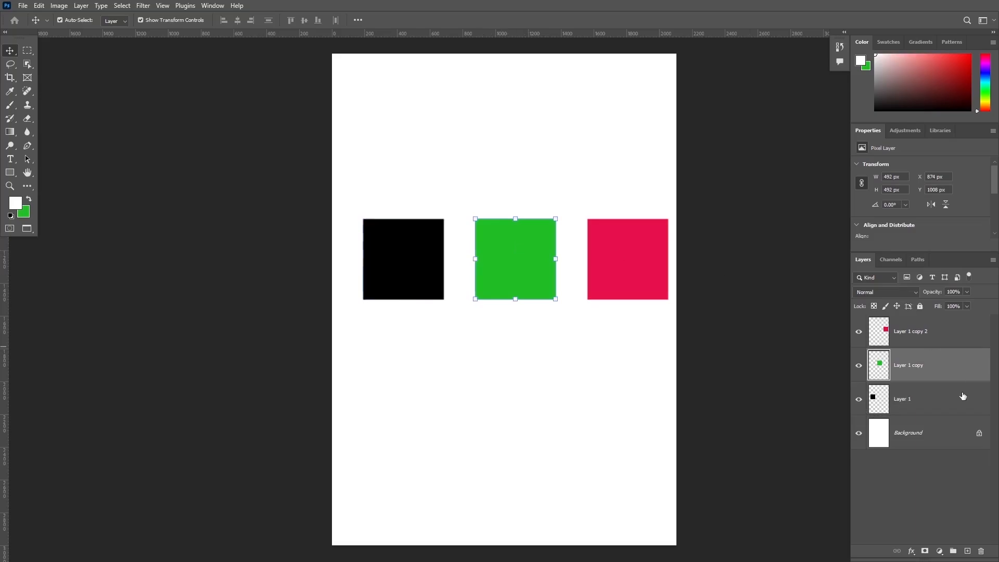
left_click_drag(533, 236, 524, 254)
left_click(632, 264)
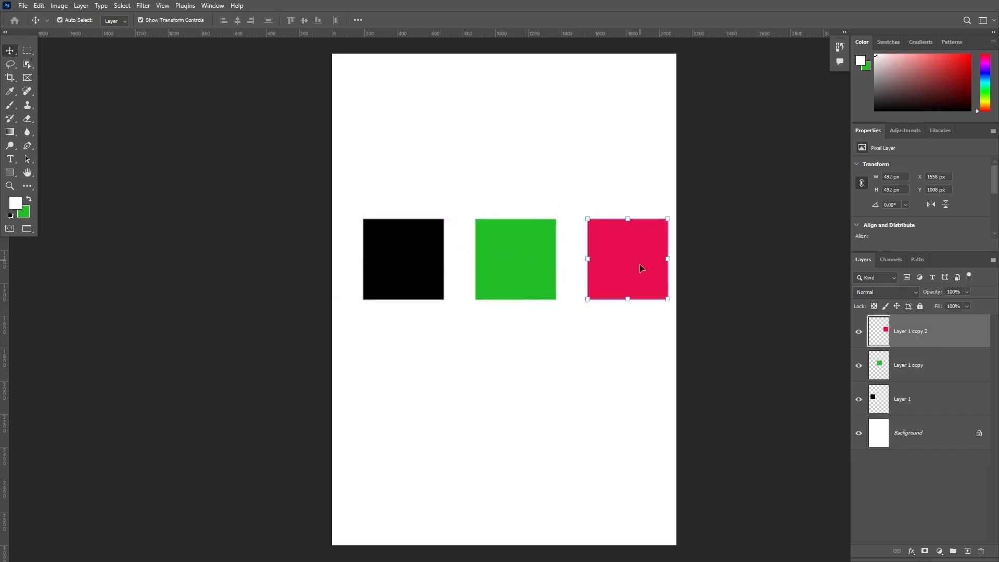
left_click_drag(640, 265, 635, 261)
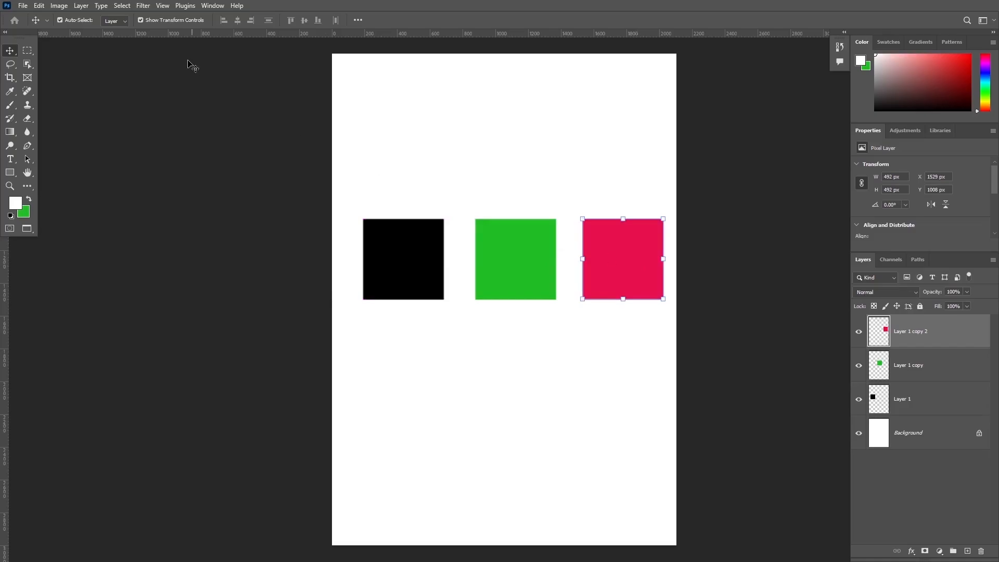
Step: Turn off Auto-Select and move the selected red square to about X 1558 px, Y 969 px, including by pulling from over the green square
left_click(60, 21)
left_click_drag(614, 247, 616, 244)
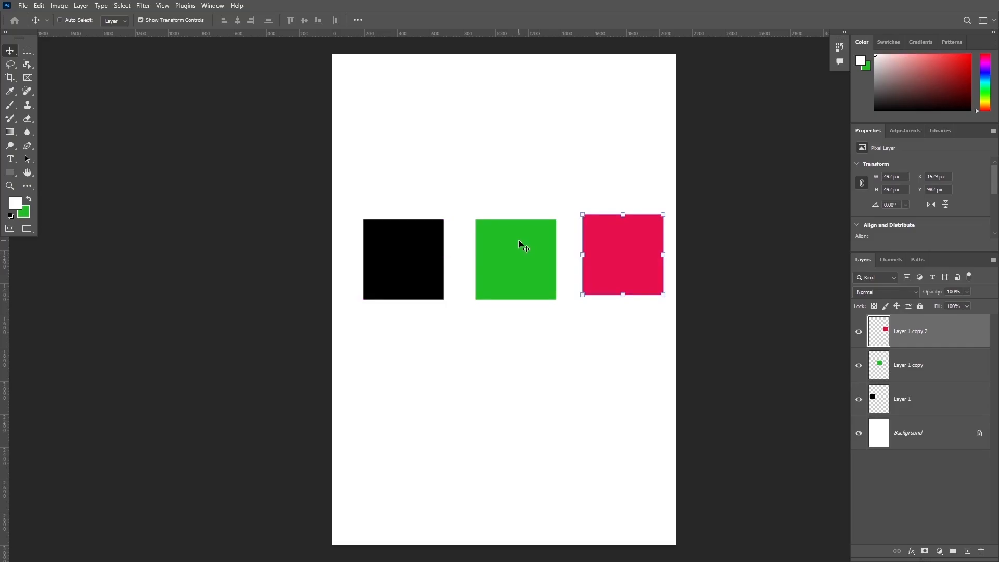
mouse_move(517, 245)
left_mouse_down()
mouse_move(522, 236)
mouse_move(523, 244)
left_mouse_up()
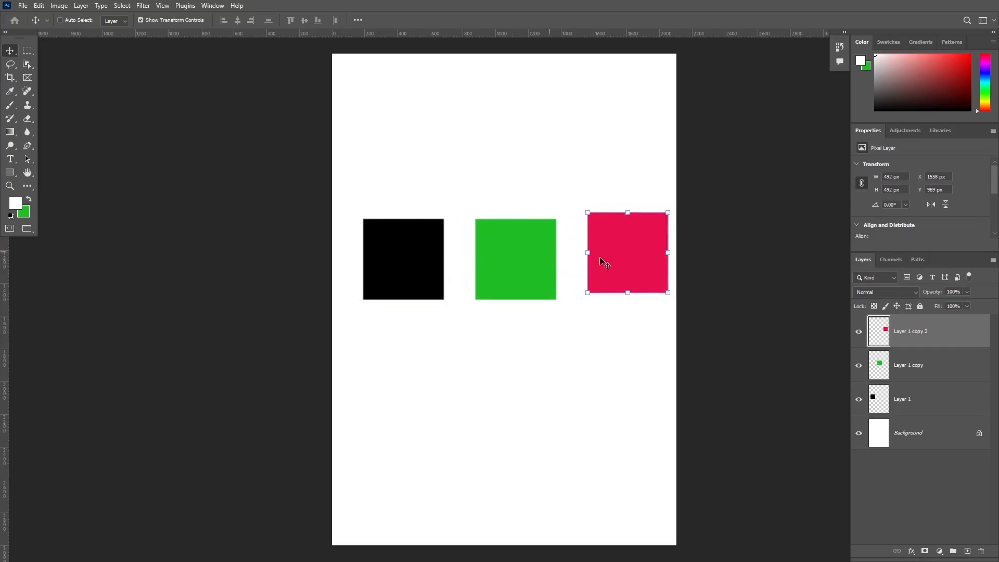
Step: With Auto-Select off, move the selected red square to about X 1608 px, Y 1008 px by pulling from over the black square
left_click_drag(390, 245, 411, 252)
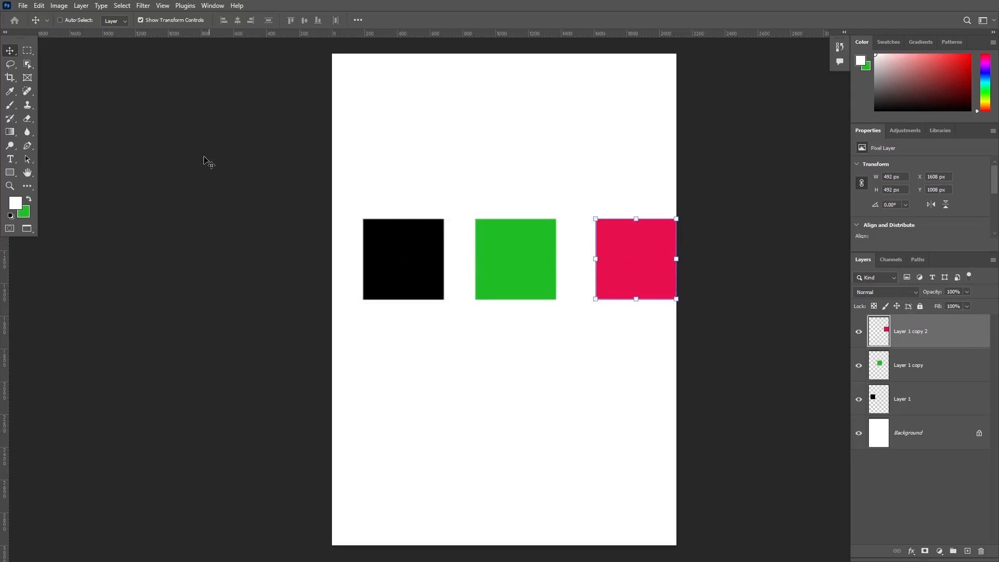
Step: Turn Auto-Select back on, pick the black square on the canvas, and move the green square to about X 924 px
left_click(60, 20)
left_click(411, 248)
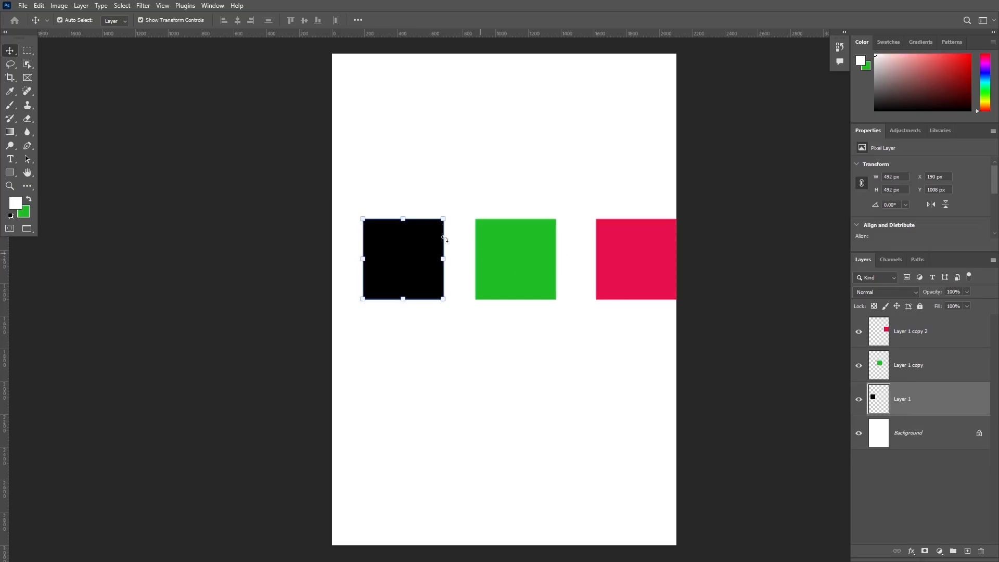
left_click_drag(415, 261, 411, 255)
left_click_drag(519, 259, 528, 253)
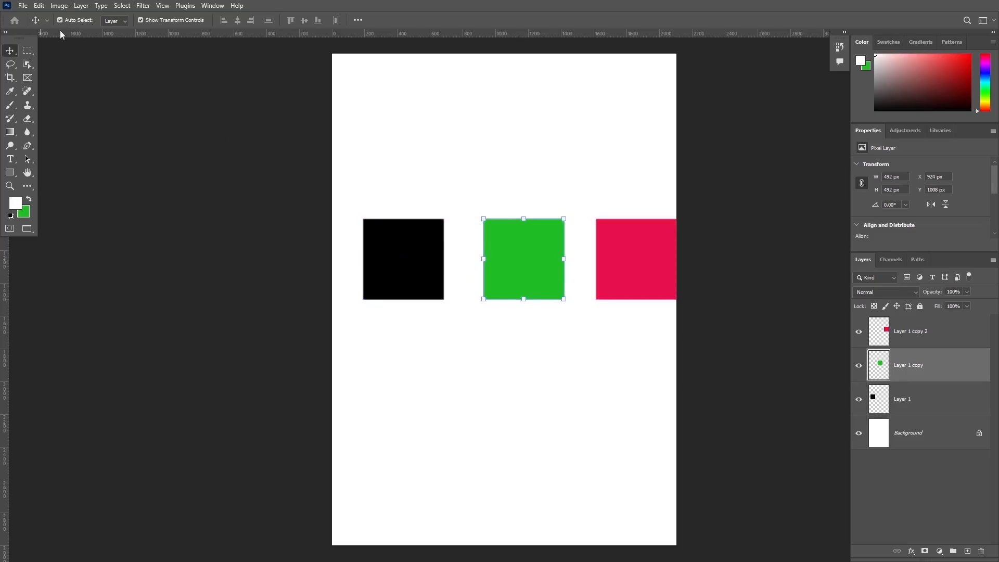
Step: Review the Auto-Select target options and set the target to Group
left_click(121, 22)
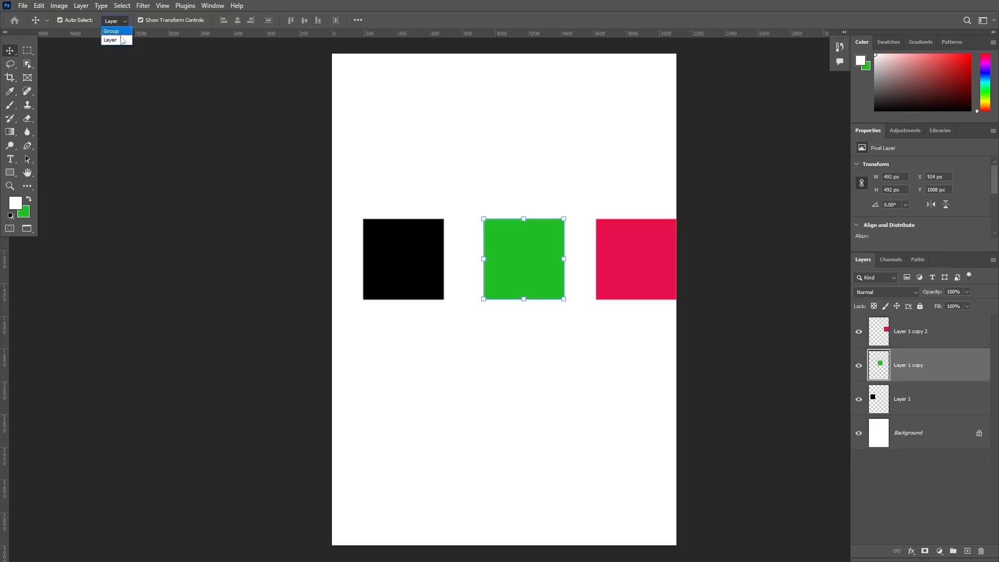
left_click(123, 40)
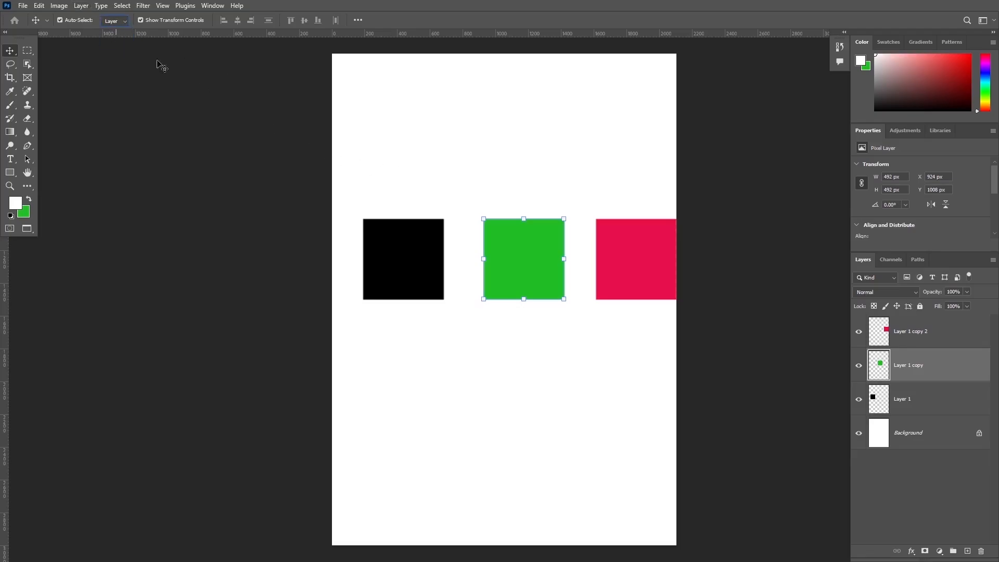
left_click(117, 24)
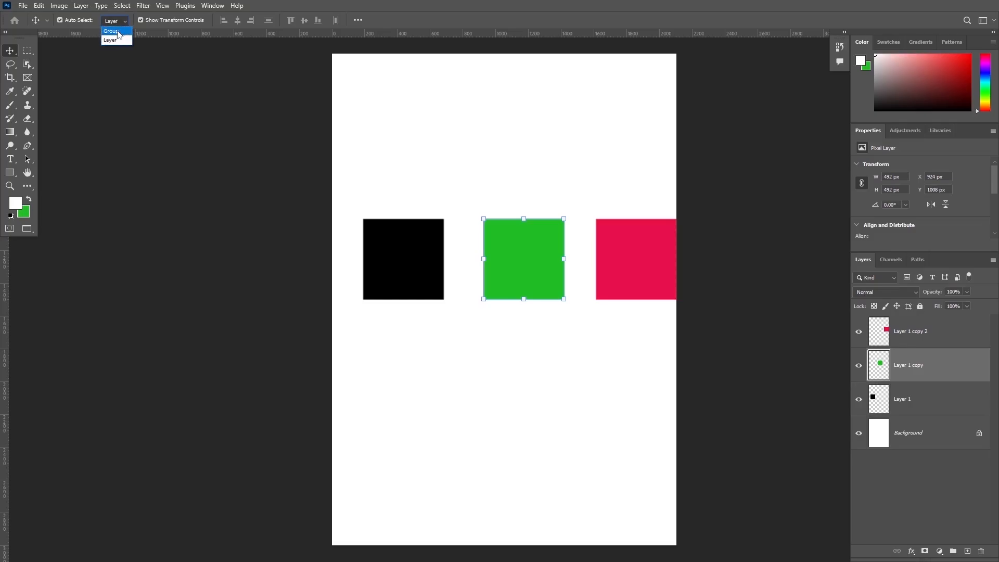
left_click(119, 31)
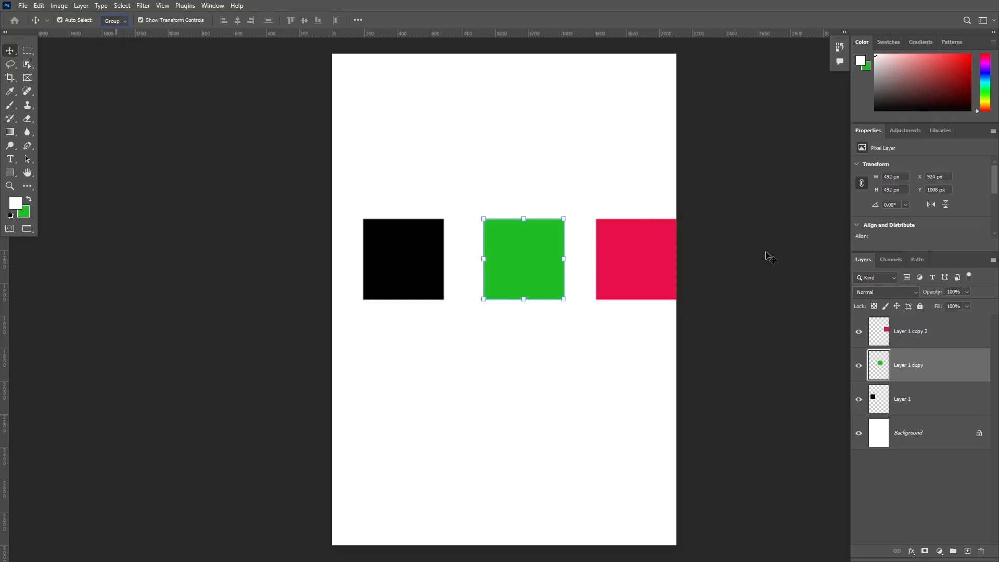
Step: Put the three square layers into one group and move the group on the canvas to about X 95 px
left_click(894, 332)
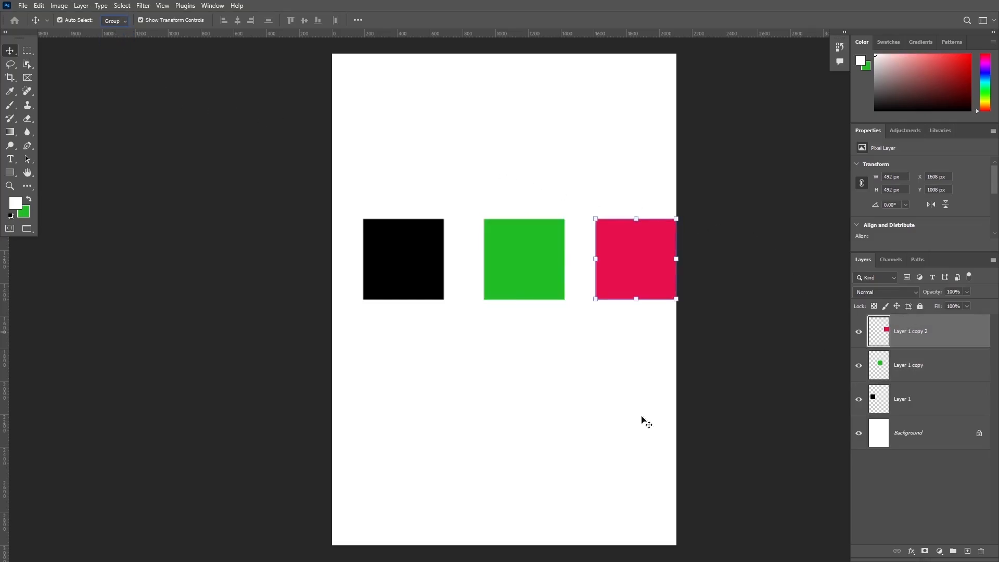
left_click(912, 403, "shift")
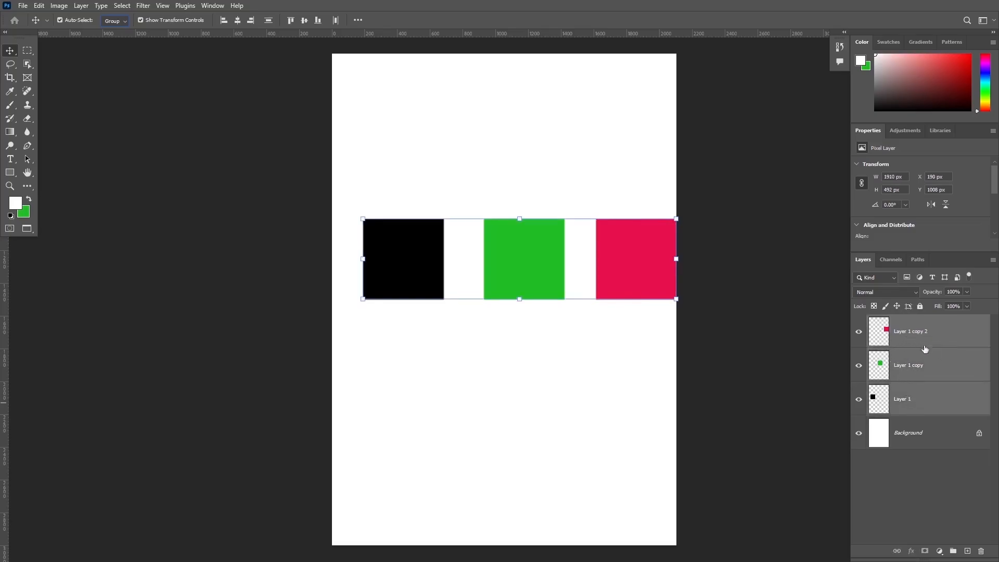
left_click(953, 551)
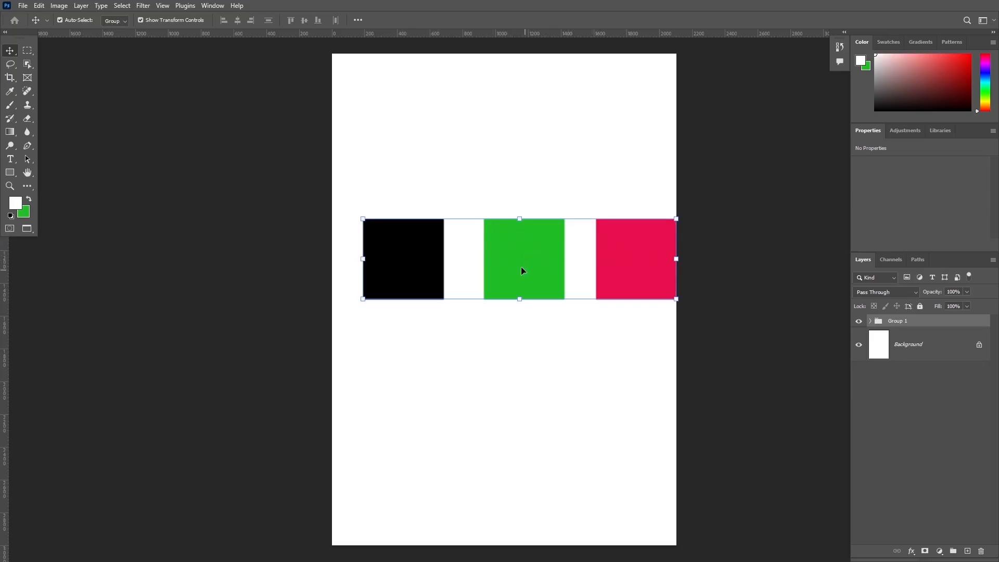
mouse_move(520, 266)
left_mouse_down()
mouse_move(508, 234)
mouse_move(529, 287)
mouse_move(496, 273)
mouse_move(498, 245)
mouse_move(503, 262)
left_mouse_up()
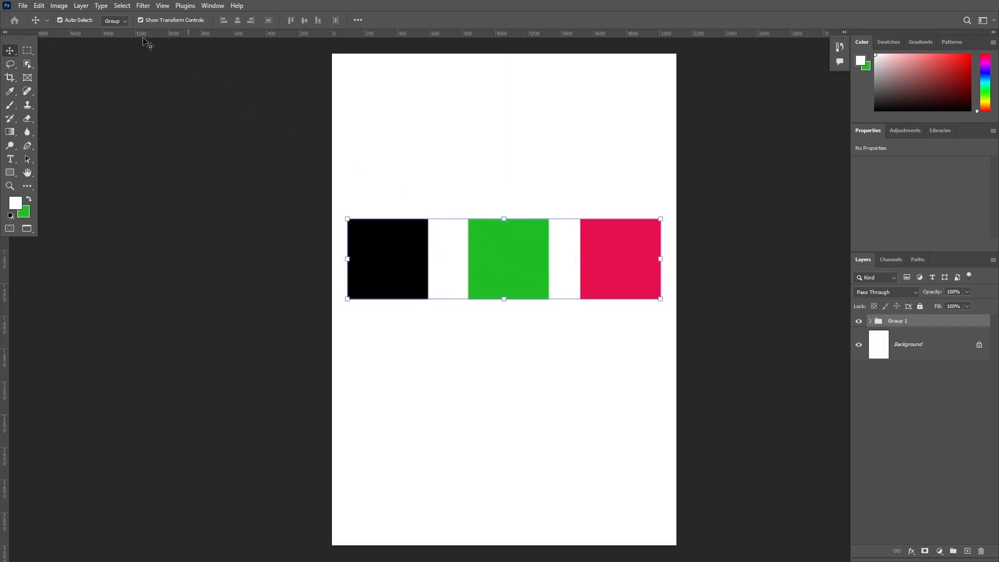
Step: Set the Auto-Select target to Layer, move the green square to about X 804 px and pick the red square
left_click(116, 21)
left_click(111, 40)
left_click(512, 254)
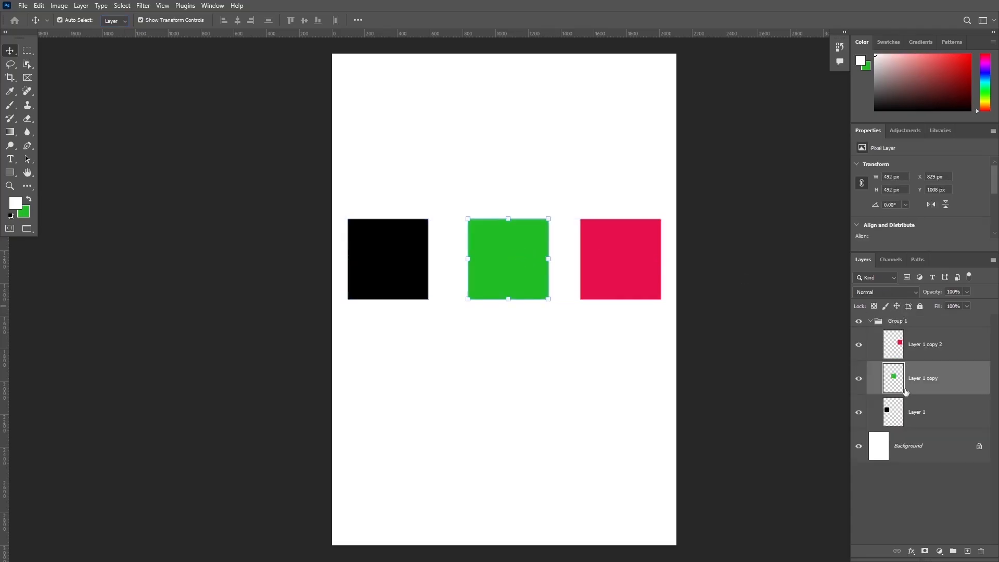
mouse_move(509, 256)
left_mouse_down()
mouse_move(510, 241)
mouse_move(505, 256)
left_mouse_up()
left_click_drag(620, 256, 627, 246)
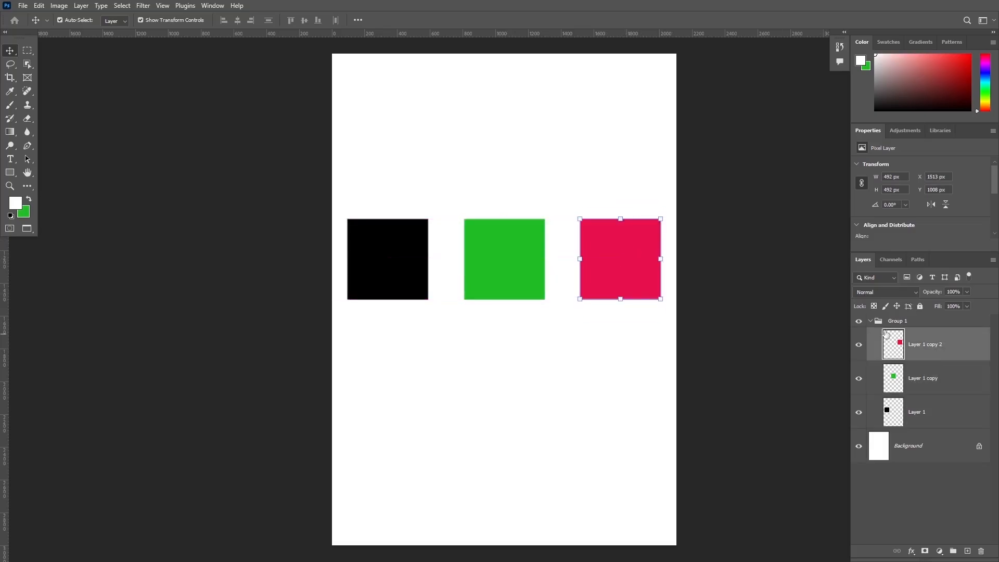
Step: Set the Auto-Select target to Group and pick the whole group through the green square
left_click(123, 20)
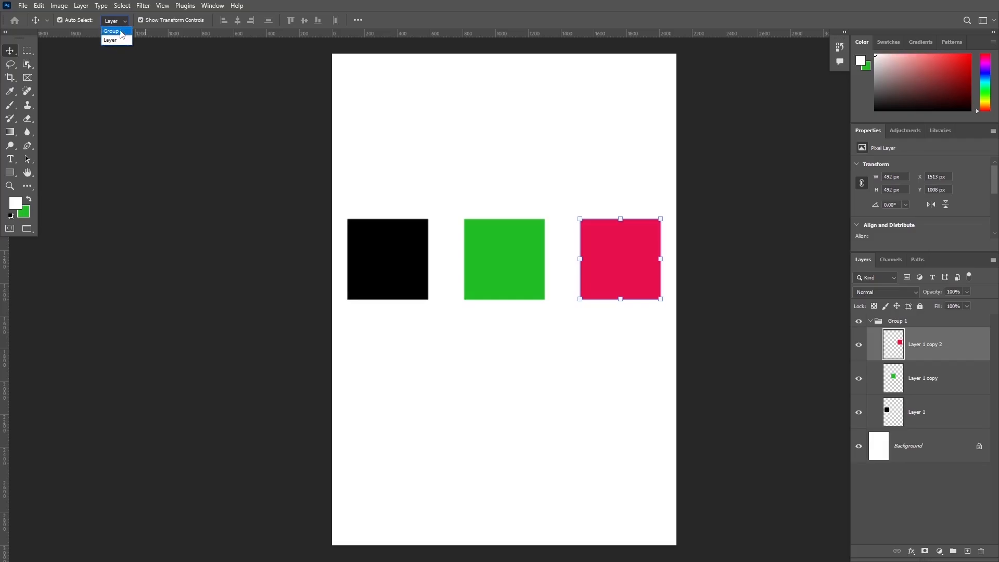
left_click(117, 31)
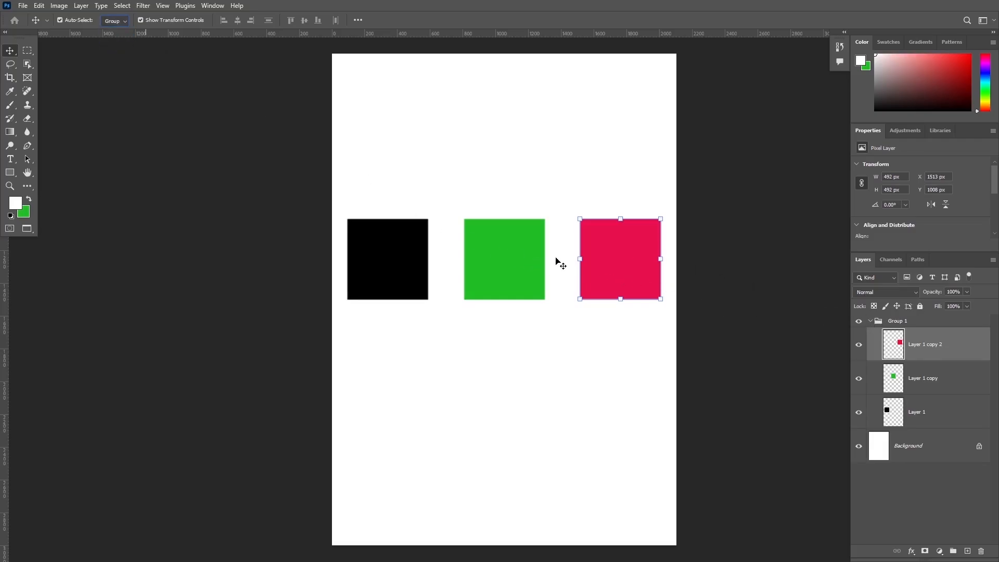
mouse_move(506, 275)
left_mouse_down()
mouse_move(505, 232)
mouse_move(504, 276)
left_mouse_up()
Step: Set the Auto-Select target back to Layer and ungroup the three squares, leaving no layer selected
left_click(113, 24)
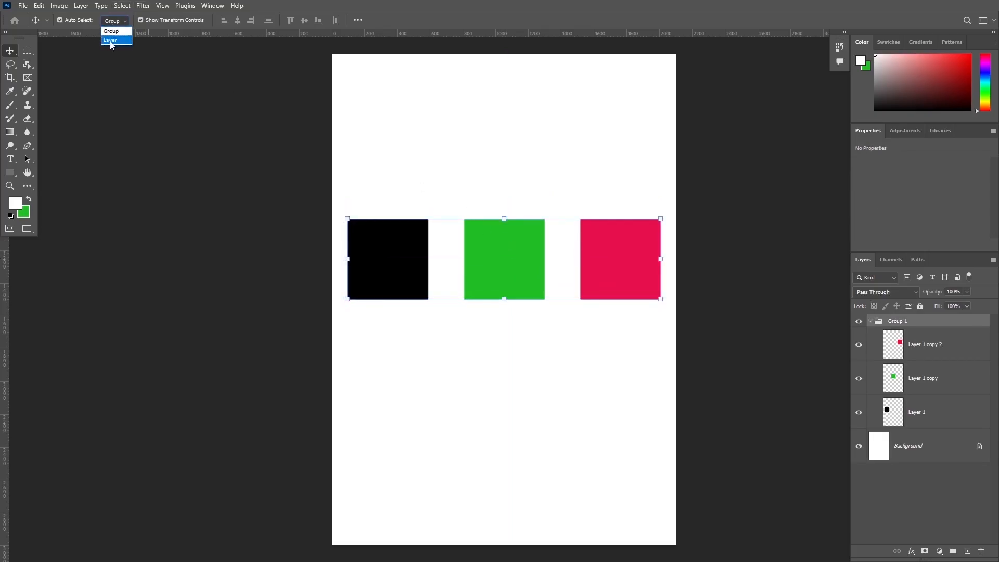
left_click(114, 41)
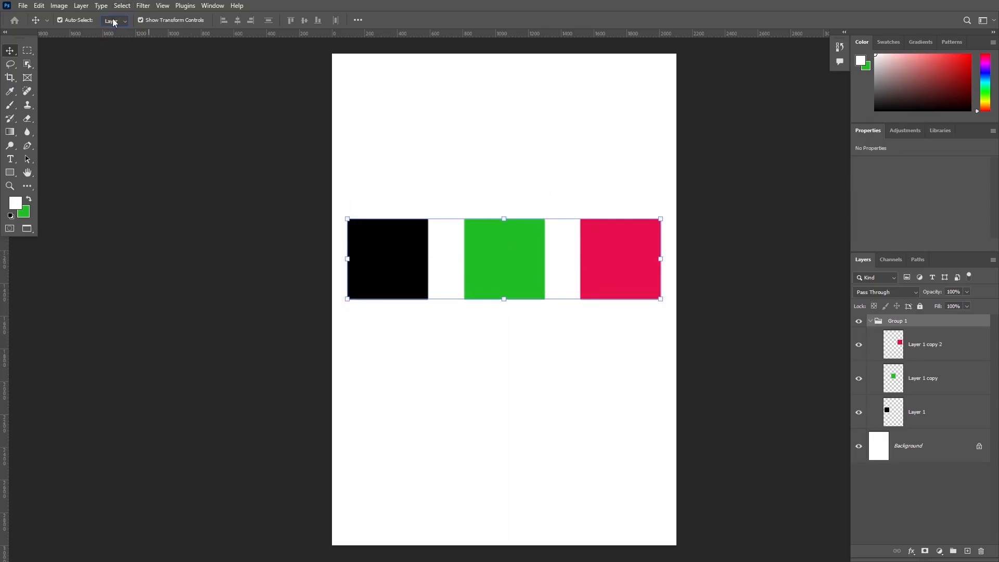
right_click(928, 325)
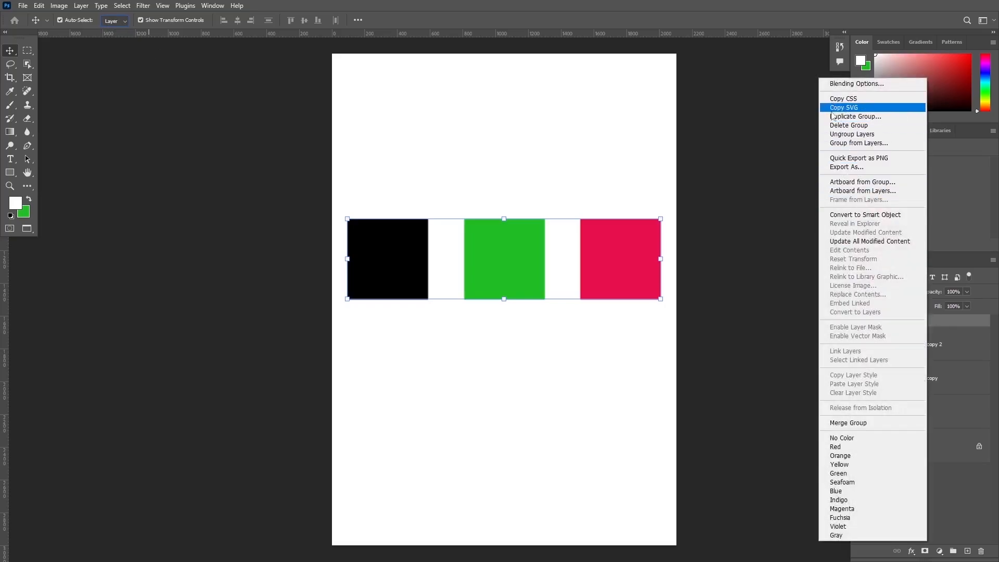
left_click(863, 135)
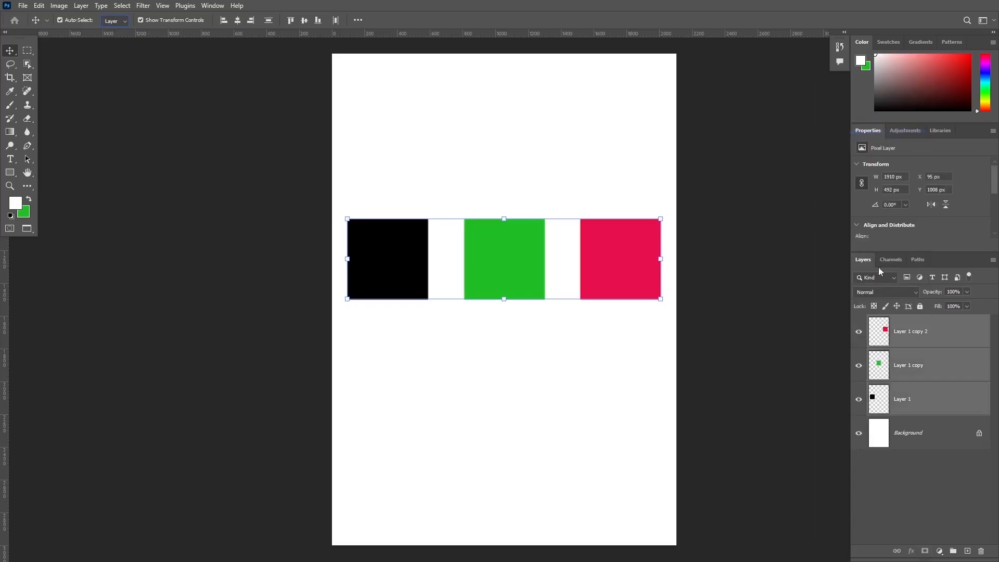
left_click(918, 345)
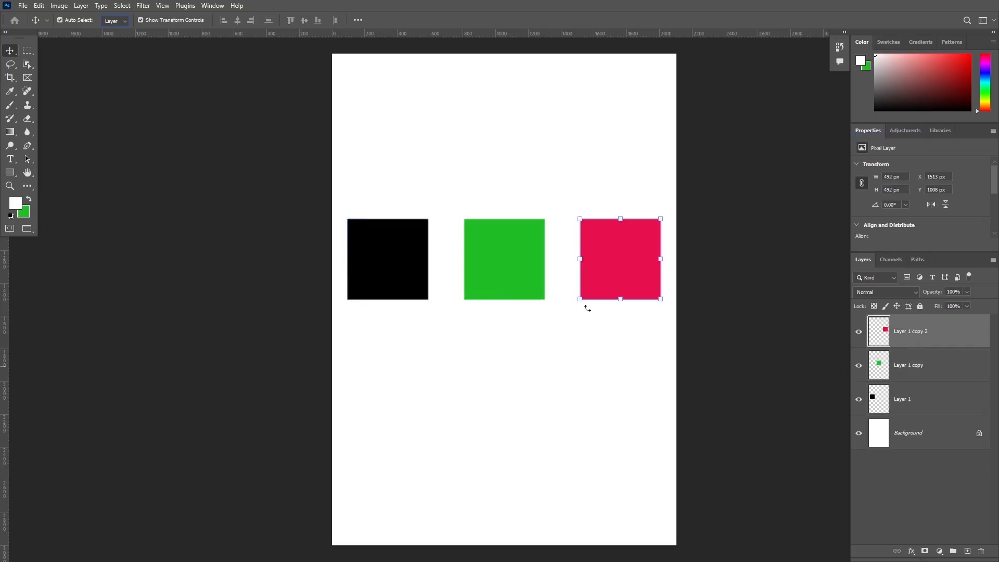
left_click(911, 459)
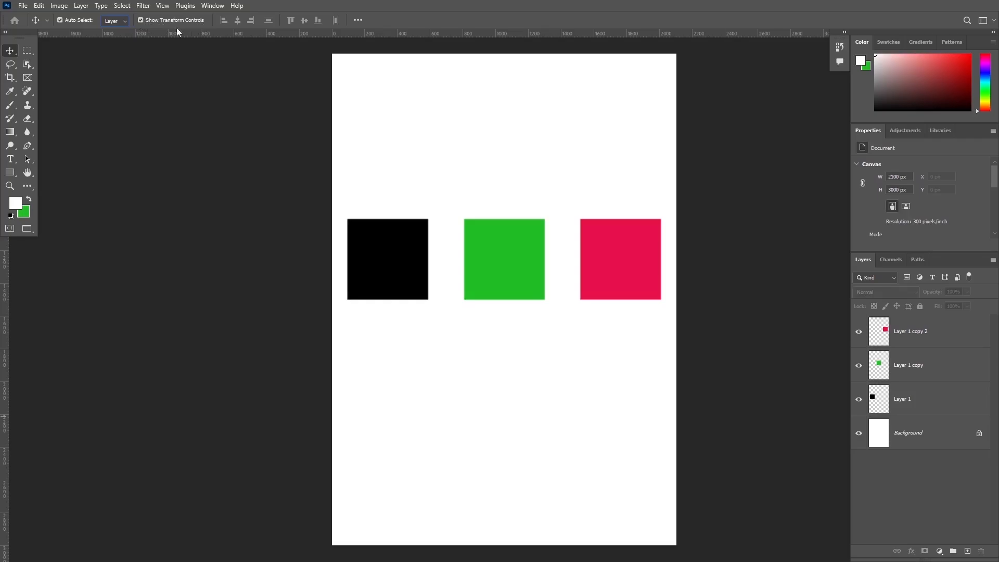
Step: Try scaling the green square to about 115.8% and rotating it to about -21° with its transform controls
left_click(499, 254)
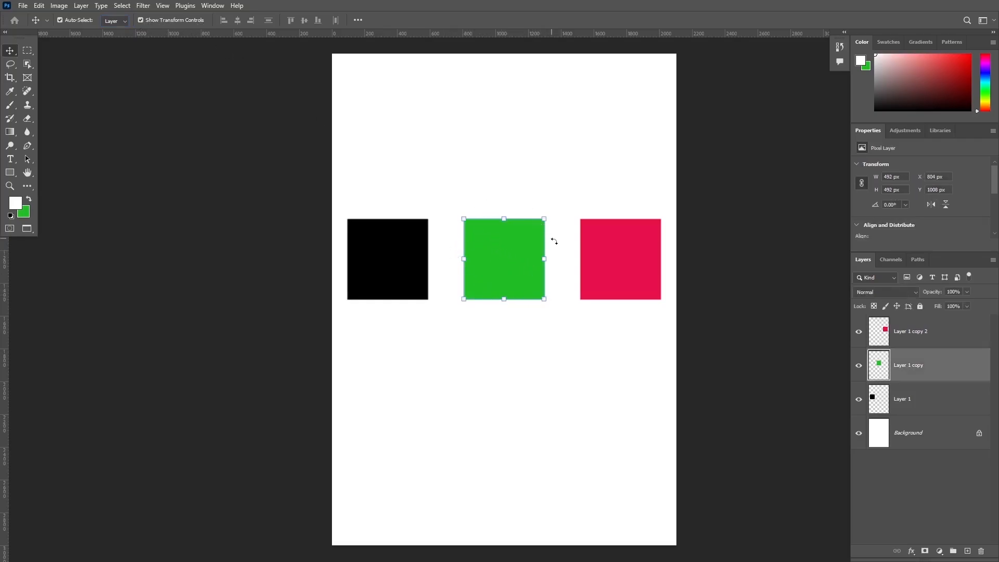
mouse_move(545, 217)
left_mouse_down()
mouse_move(569, 194)
mouse_move(539, 223)
mouse_move(559, 208)
left_mouse_up()
left_click_drag(564, 307, 609, 300)
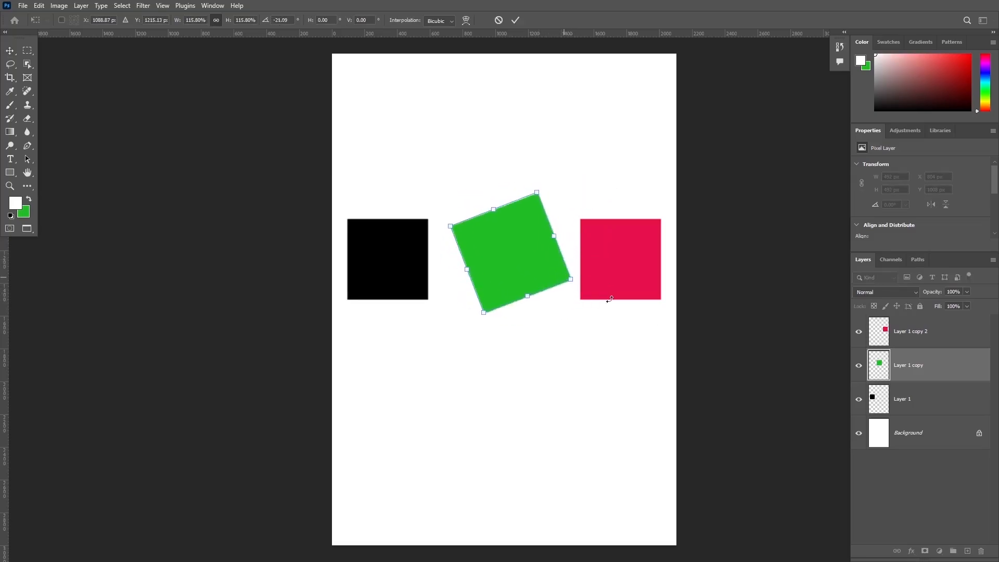
left_click(930, 485)
key("ctrl+z")
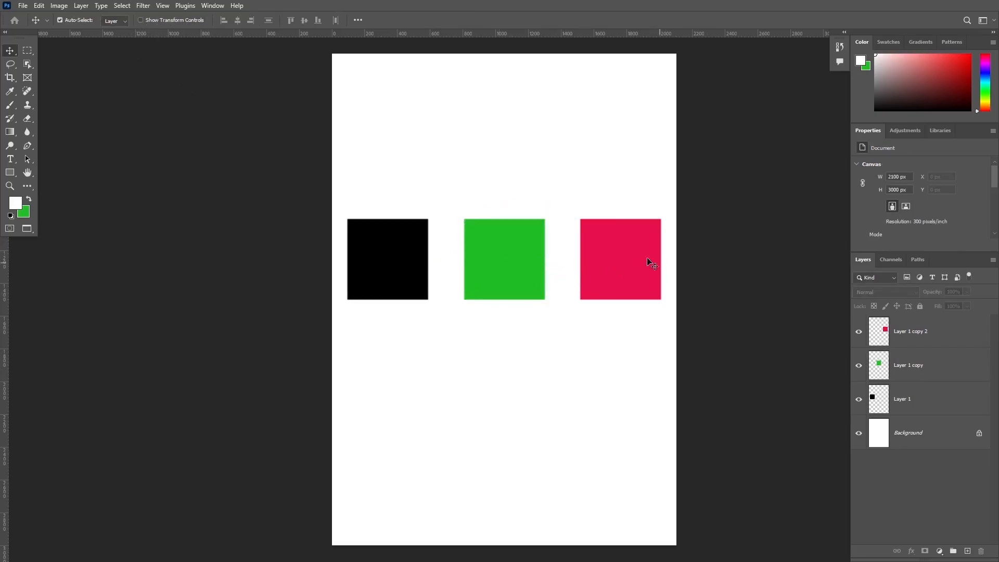
Step: With the transform controls hidden, try rotating the red square to about -14° using Free Transform
left_click(615, 251)
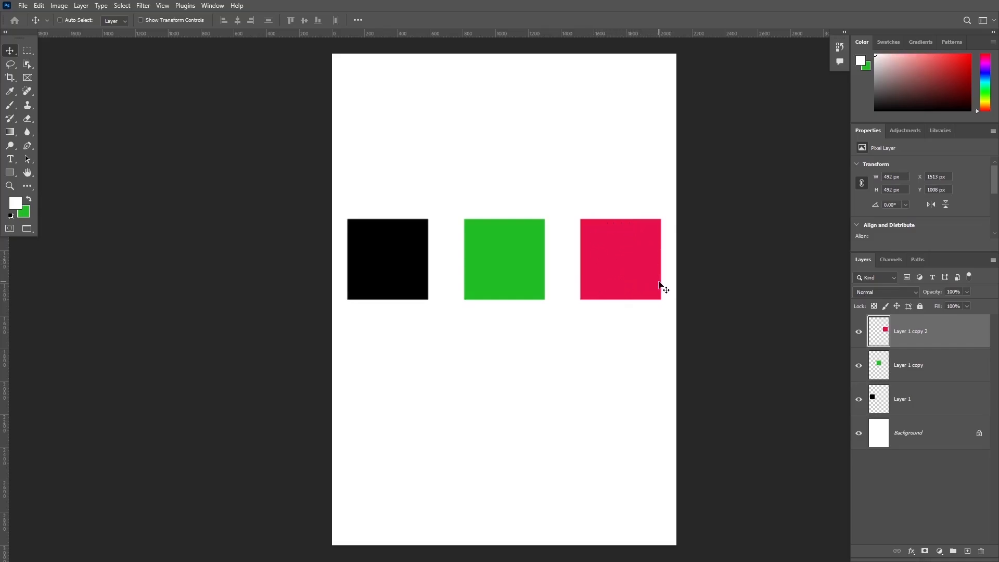
key("ctrl+t")
mouse_move(665, 220)
left_mouse_down()
mouse_move(673, 203)
mouse_move(667, 216)
left_mouse_up()
left_click_drag(667, 307, 745, 352)
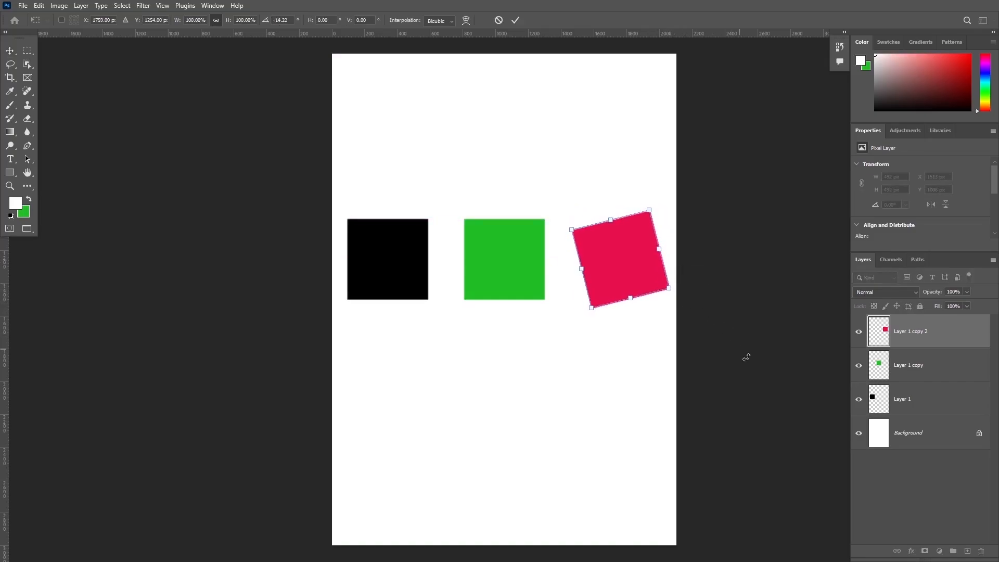
key("ctrl+z")
left_click(893, 481)
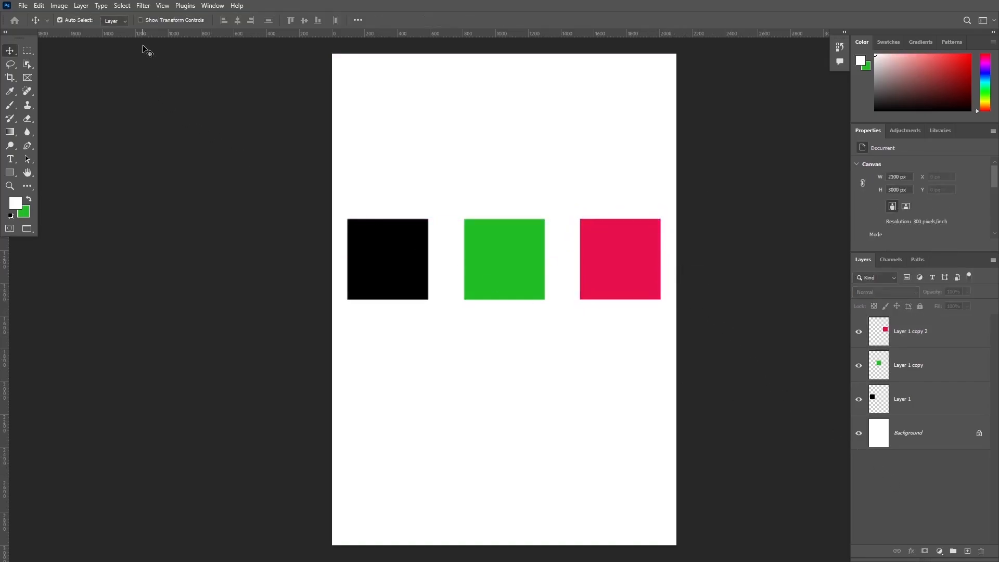
Step: With the transform controls shown again, select the red, green and black squares in turn, finishing with no layer selected
left_click(624, 261)
left_click(488, 251)
left_click(393, 255)
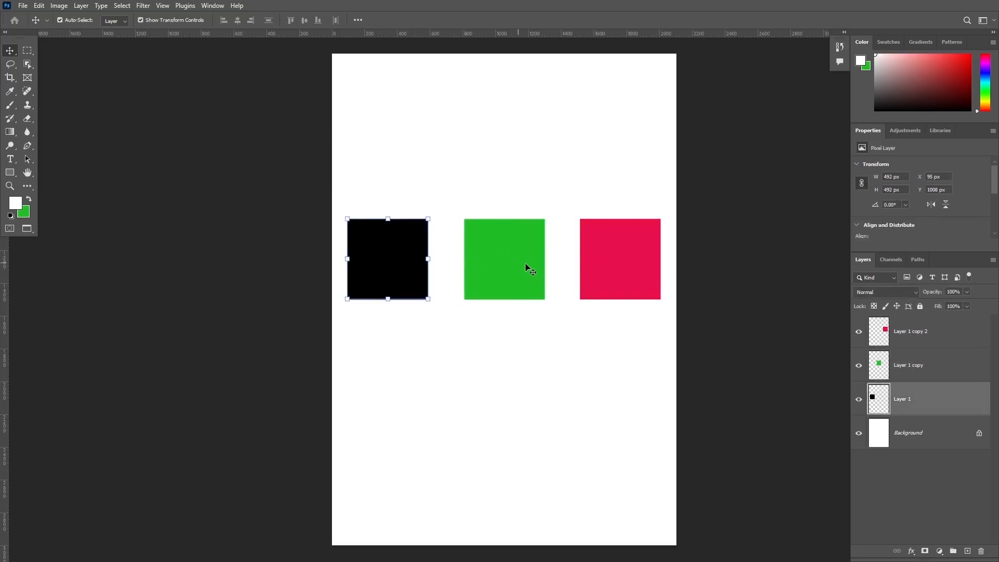
left_click(526, 267)
left_click(627, 264)
left_click(948, 487)
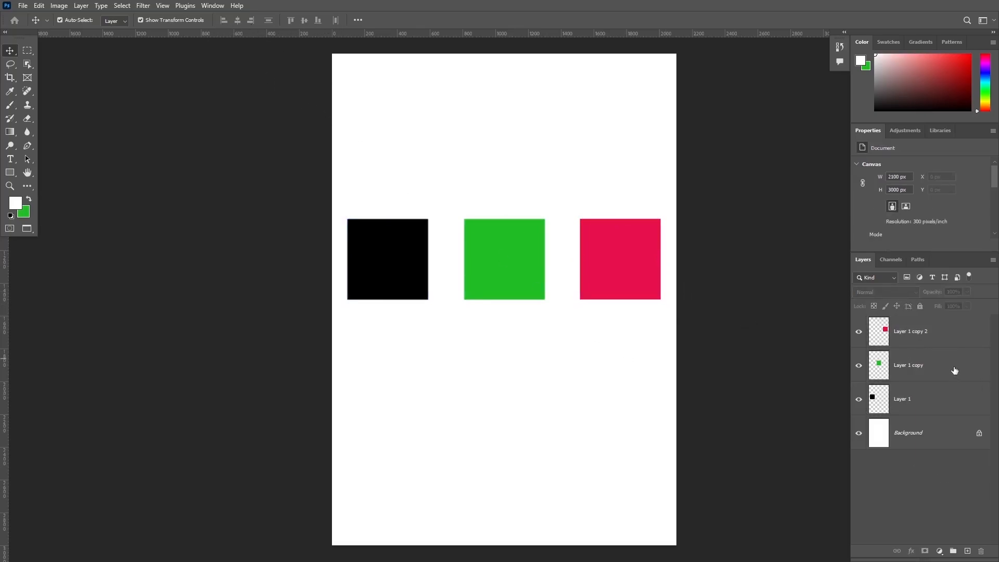
left_click(939, 334)
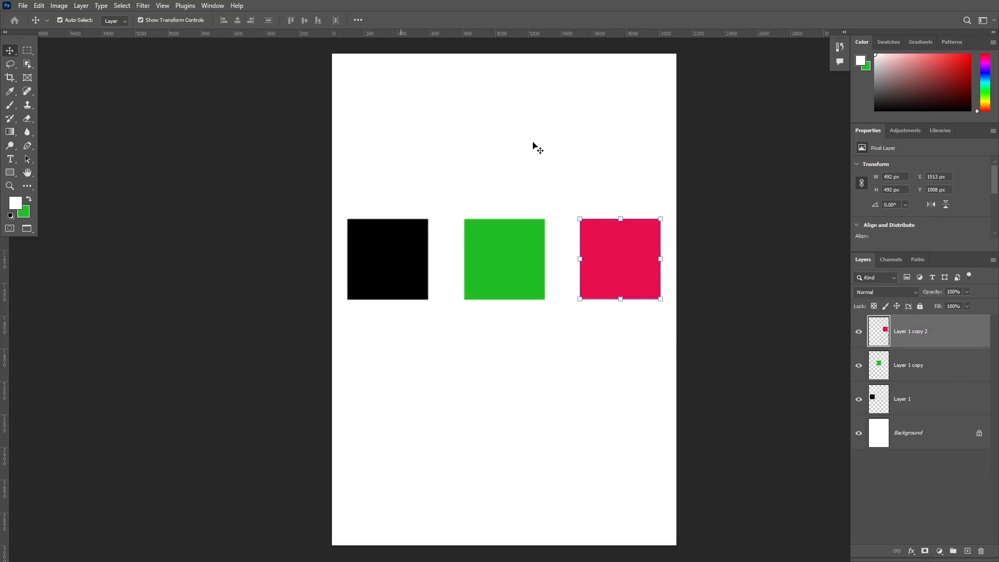
left_click(925, 470)
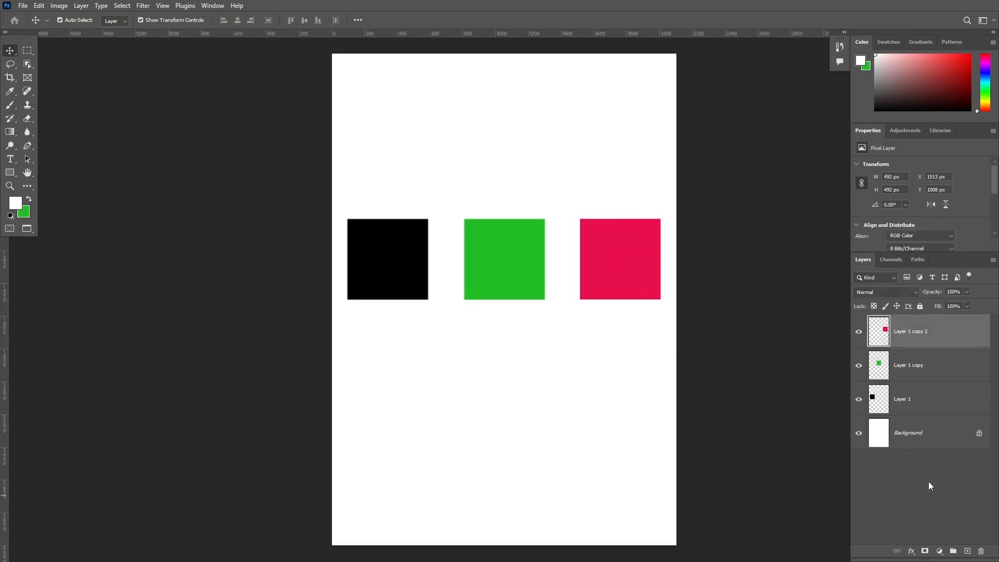
Step: Set alignment relative to the canvas and align the red square to the canvas's left edge at X 0 px
left_click(358, 19)
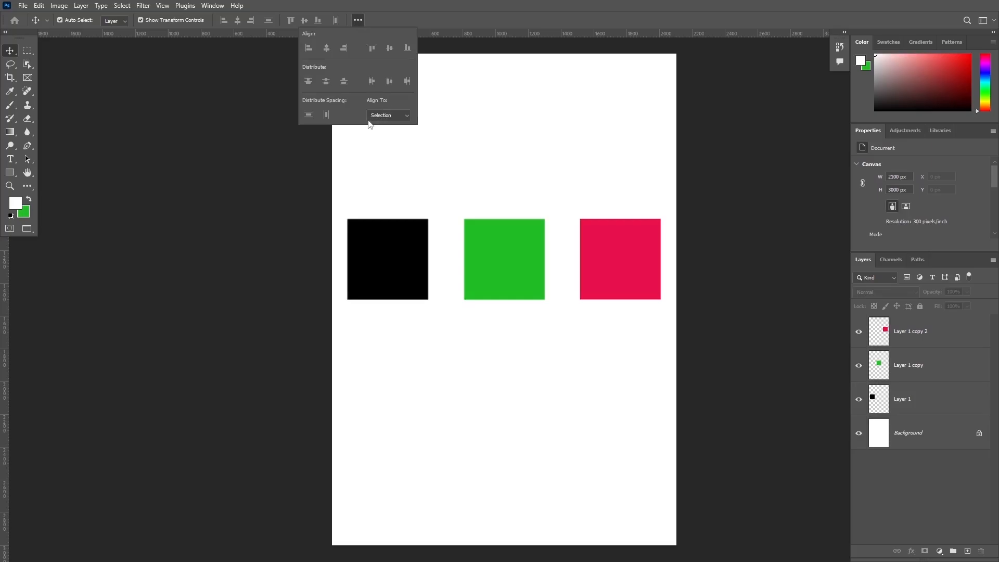
left_click(392, 116)
left_click(394, 131)
left_click(904, 339)
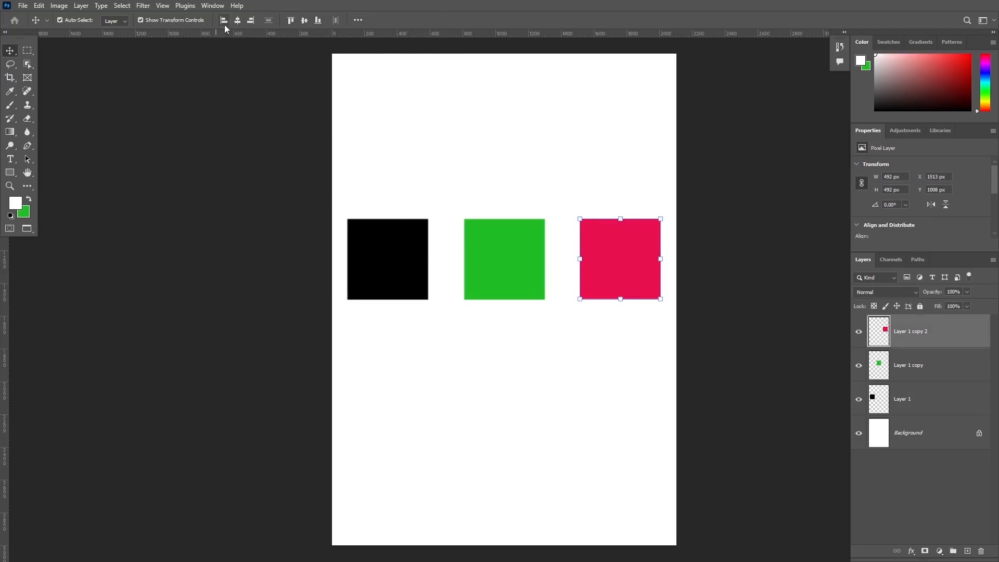
scroll(457, 245, "down", 1)
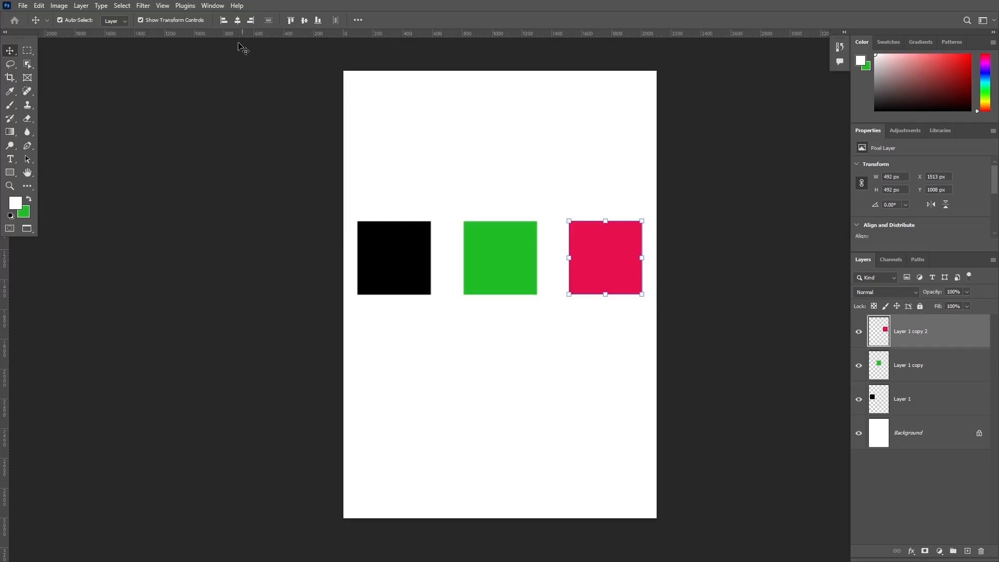
left_click(224, 21)
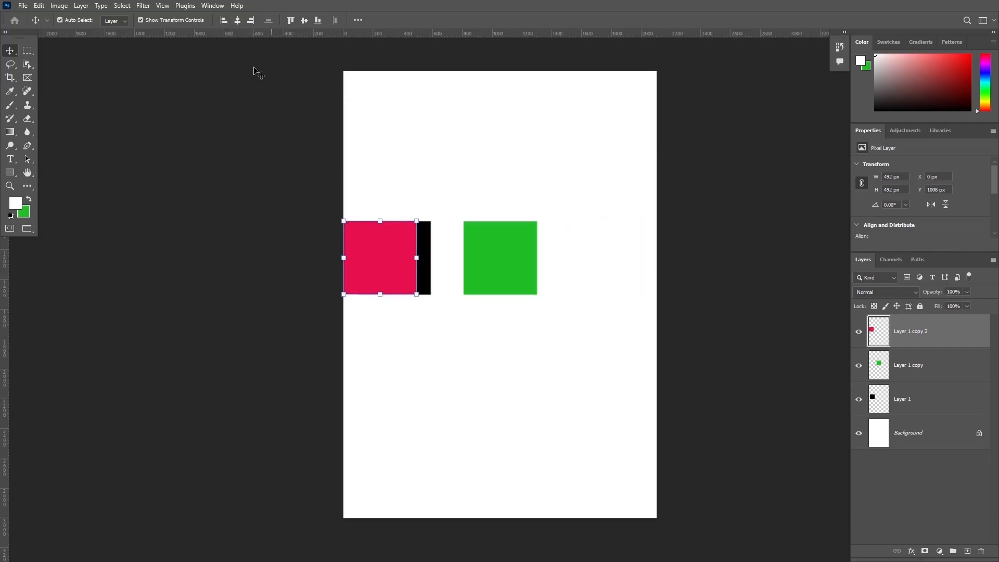
Step: Try aligning the red square to the canvas's horizontal centre, right, top, vertical centre and bottom, finishing centred in both directions
left_click(237, 21)
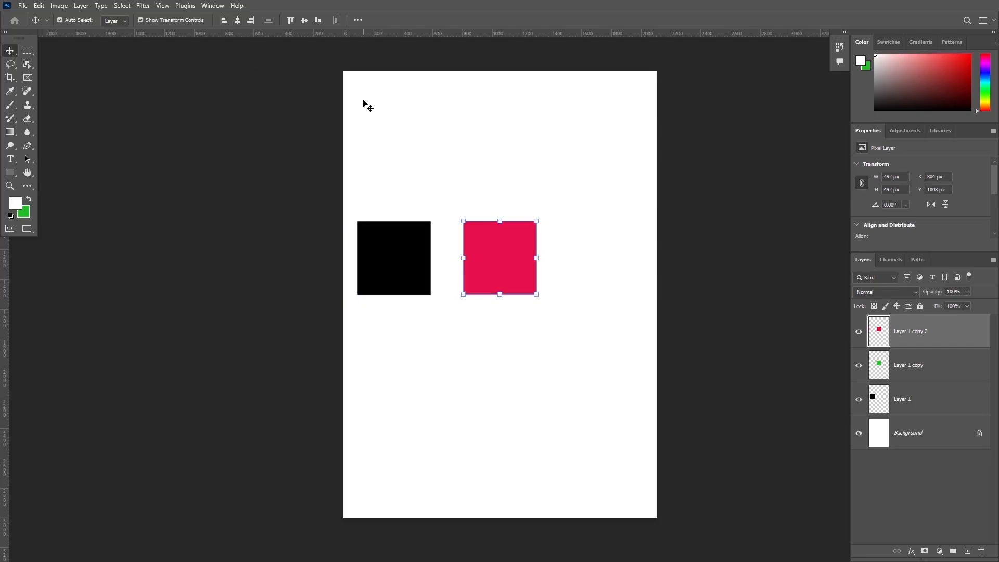
left_click(250, 21)
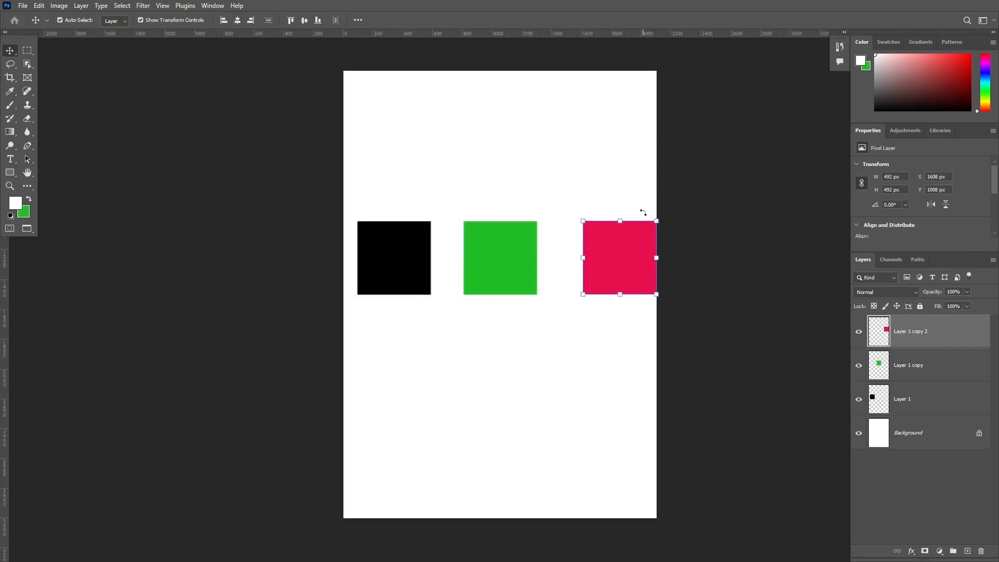
left_click(292, 22)
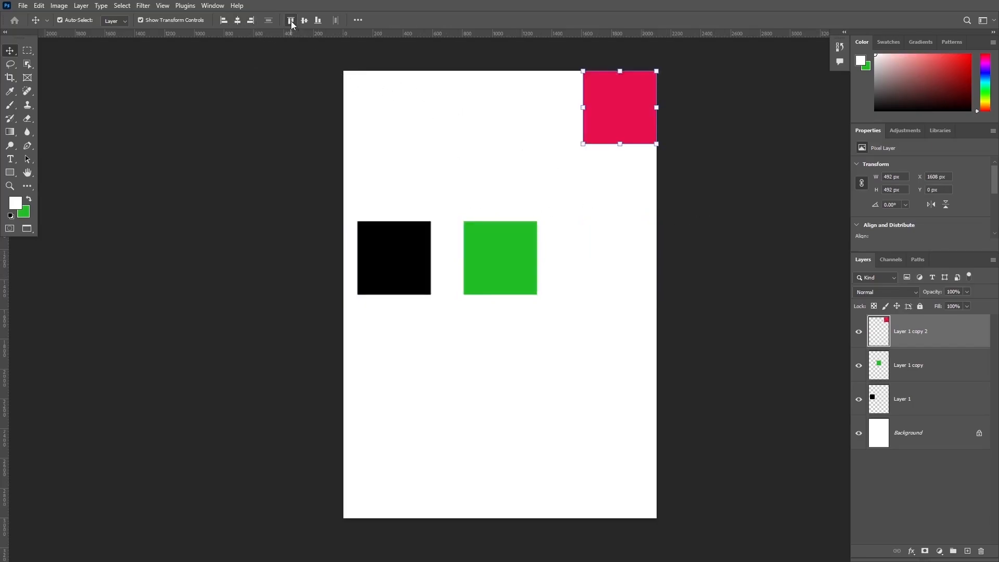
left_click(304, 20)
left_click(318, 20)
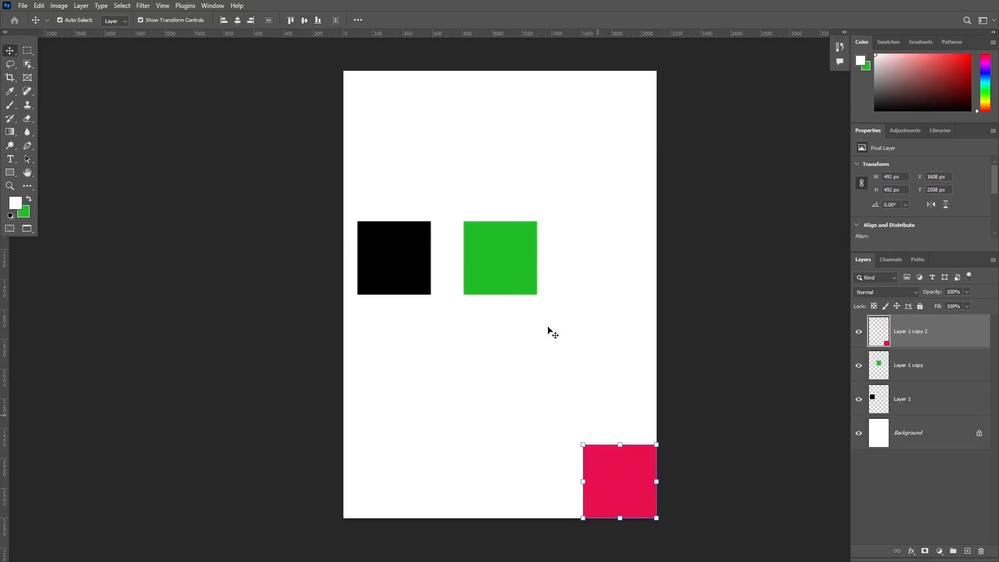
left_click(237, 21)
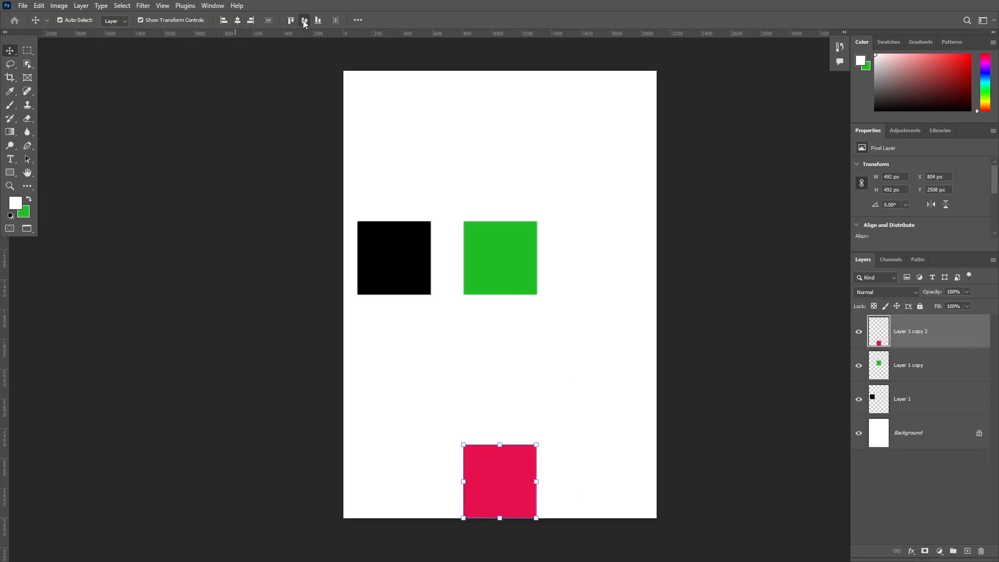
left_click(304, 20)
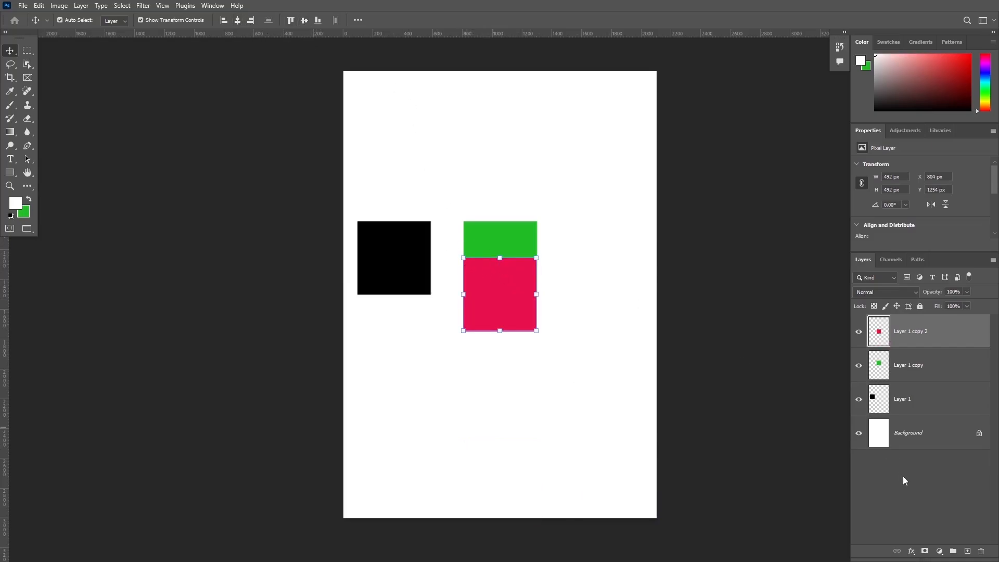
Step: Deselect the layer and undo all of the red square's alignments to the canvas
left_click(946, 514)
key("ctrl+z")
key("ctrl+z")
key("ctrl+z")
key("ctrl+z")
key("ctrl+z")
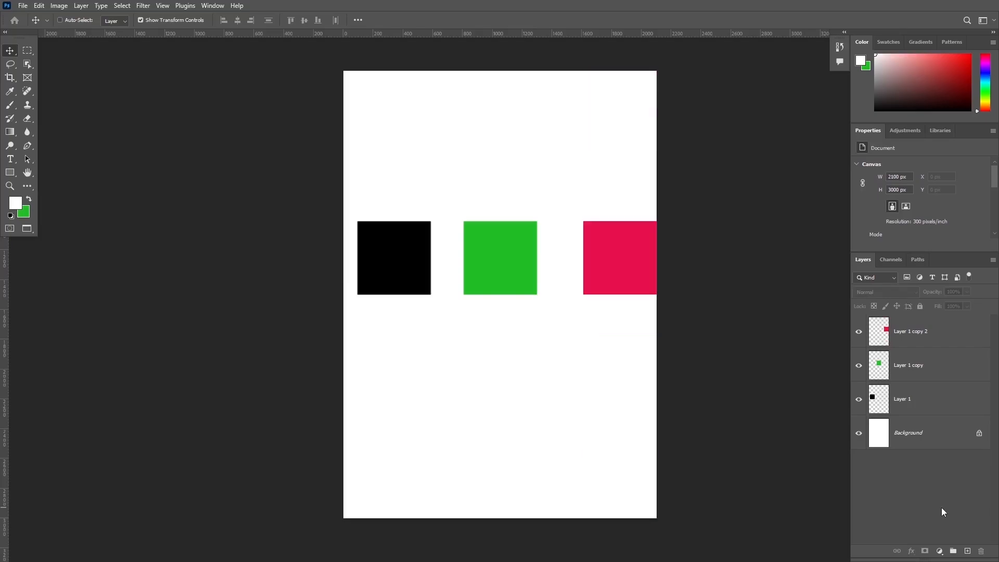
key("ctrl+z")
key("ctrl+z")
key("ctrl+z")
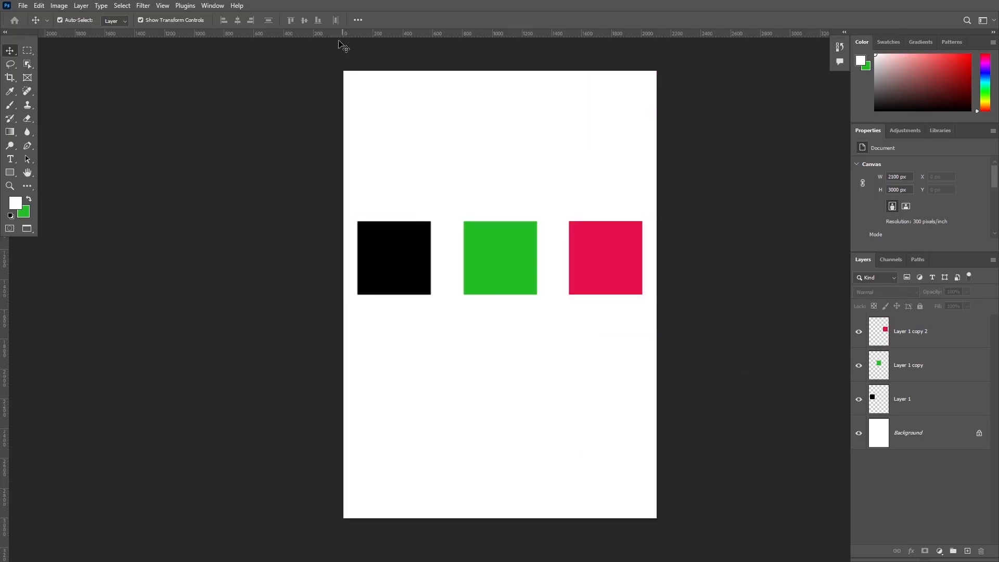
Step: Move the red square left towards the green one, to about X 1422 px, and clear the layer selection
left_click(908, 339)
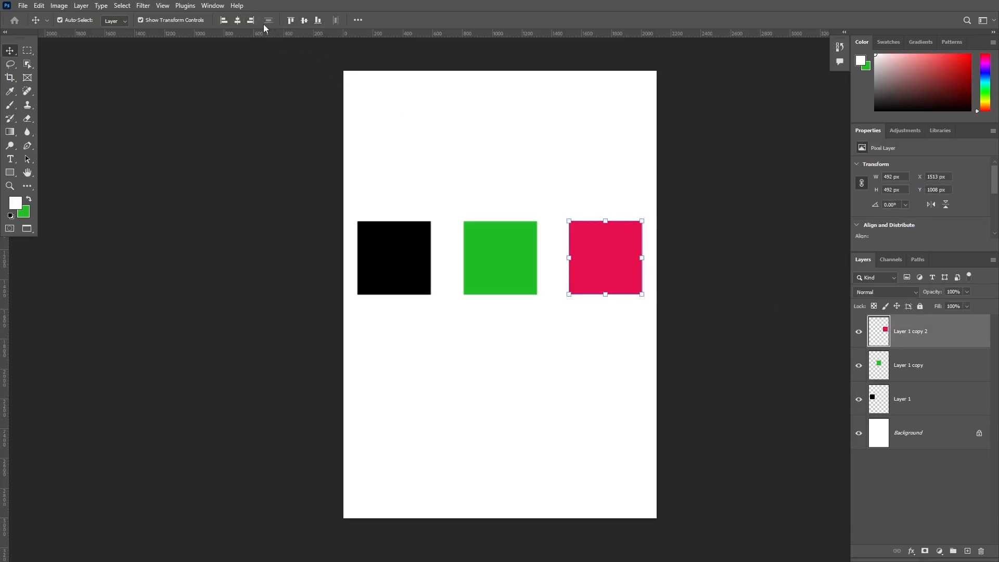
left_click(814, 427)
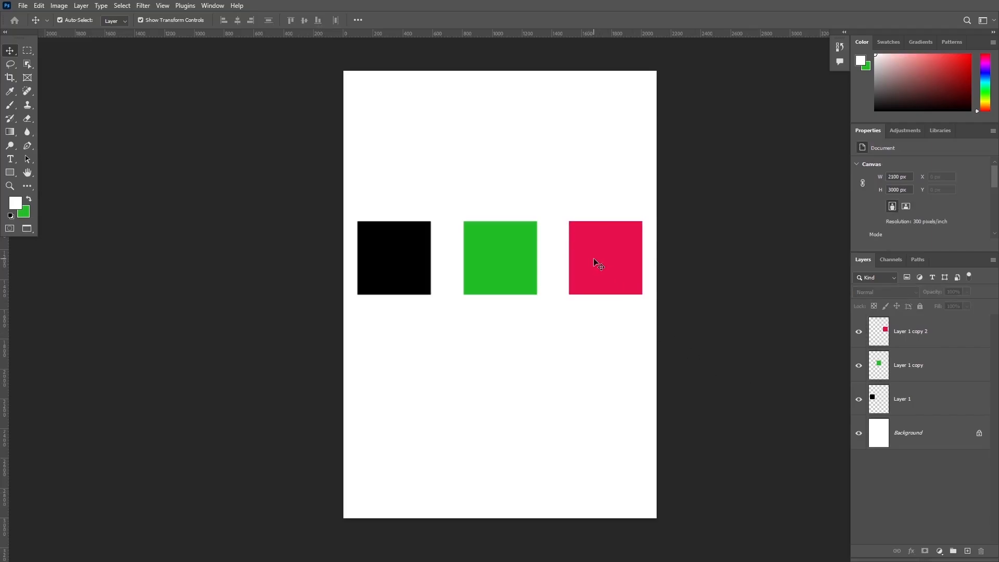
left_click_drag(597, 263, 579, 257)
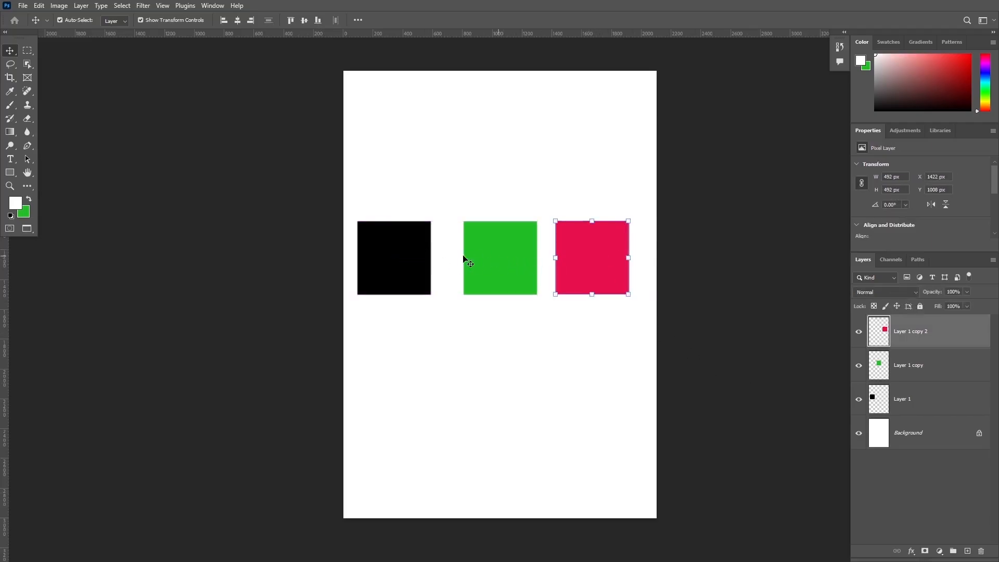
left_click(561, 342)
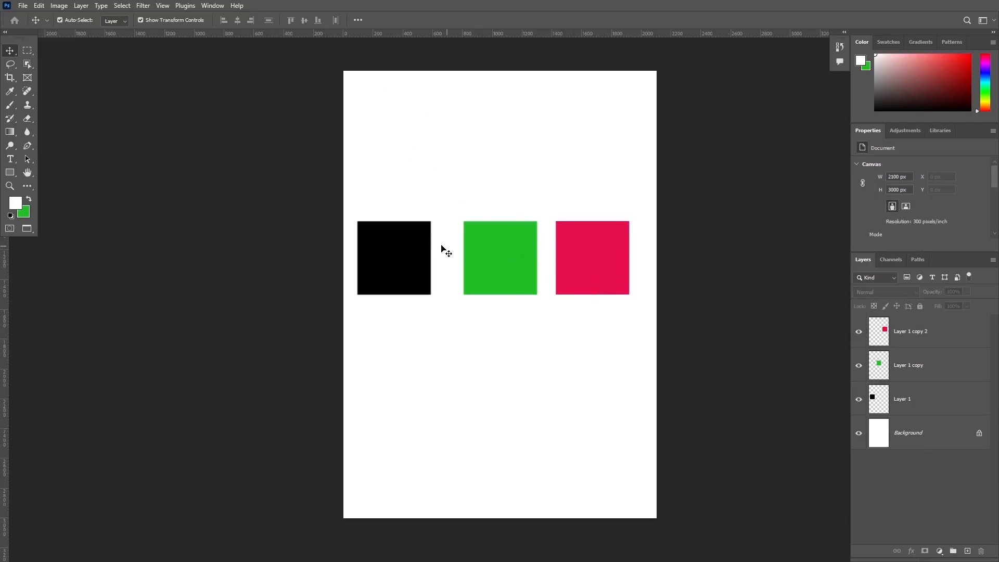
Step: Select the red, green and black square layers, distribute them horizontally, and clear the layer selection
left_click(925, 334)
left_click(922, 368, "shift")
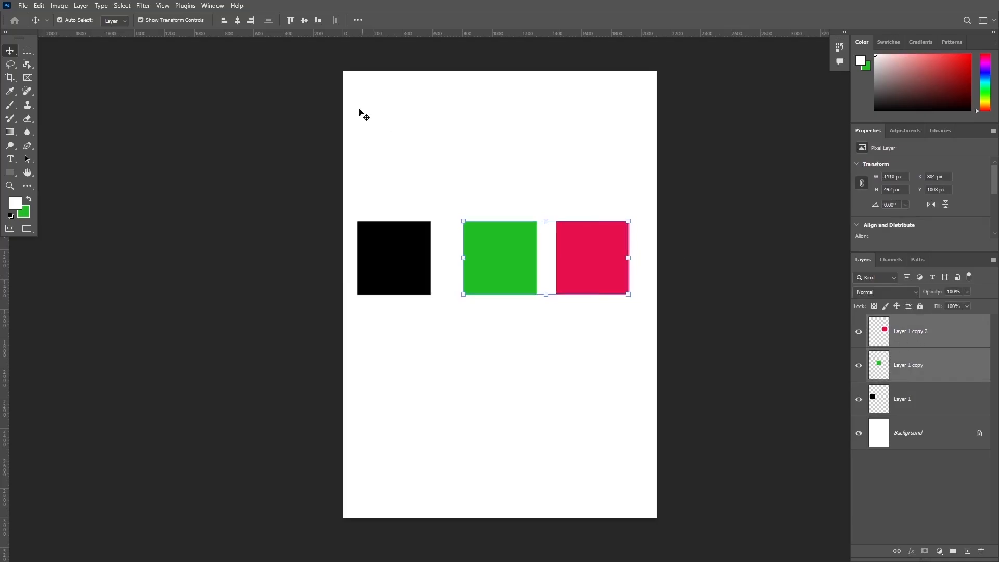
left_click(918, 394, "shift")
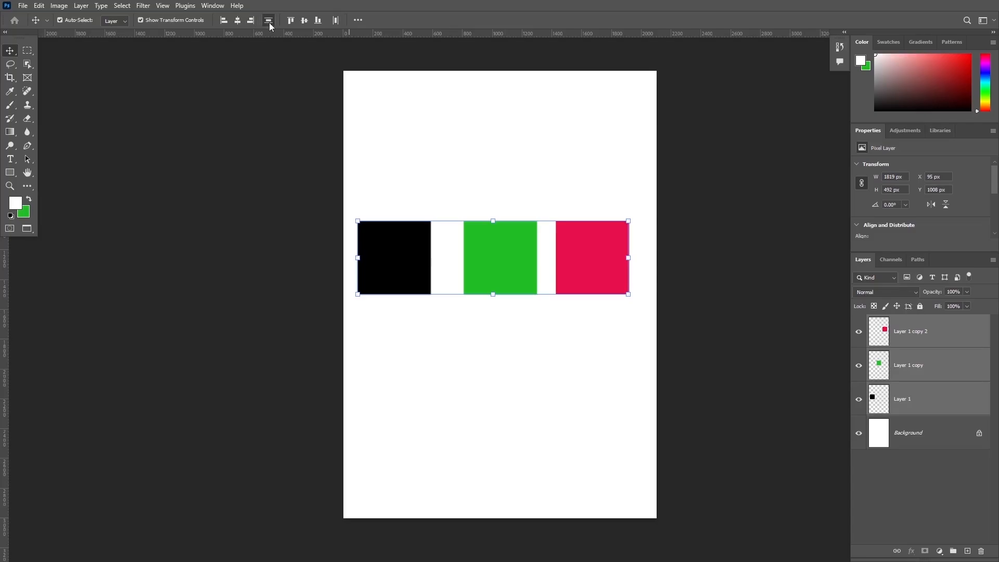
left_click(335, 20)
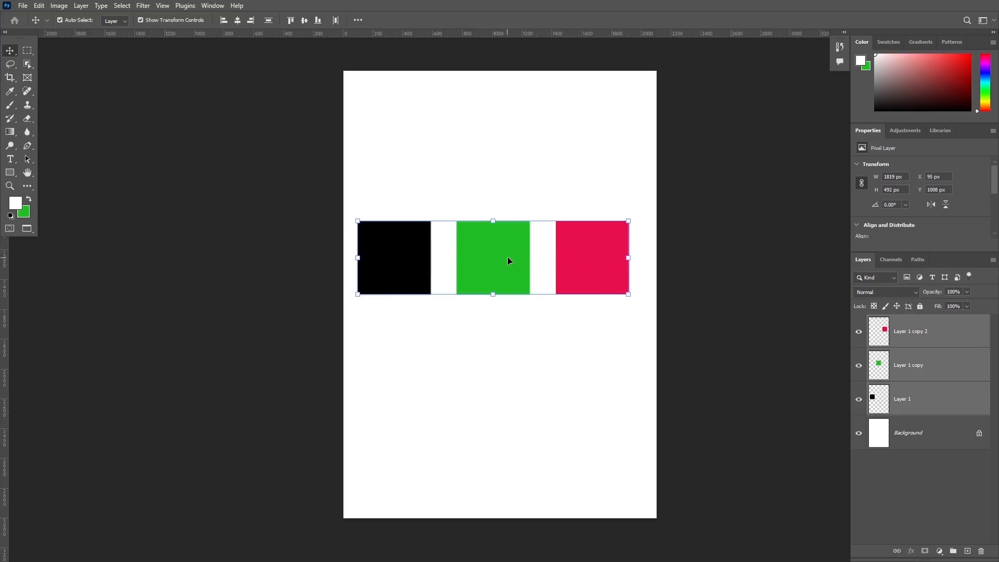
left_click(838, 462)
Step: Move the red square to about X 1314, Y 861 px and distribute the three squares vertically and horizontally
left_click_drag(588, 249, 572, 227)
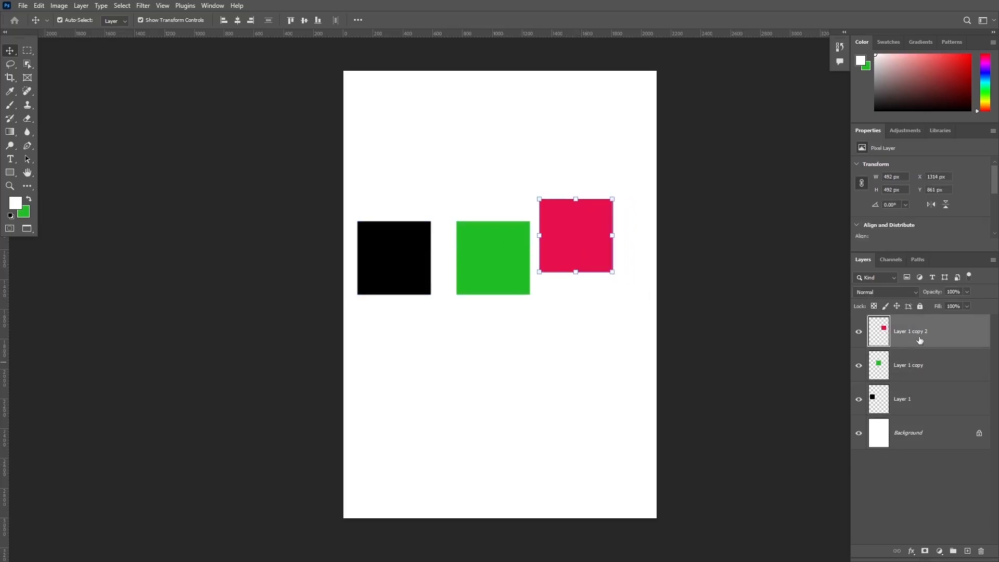
left_click(917, 396, "shift")
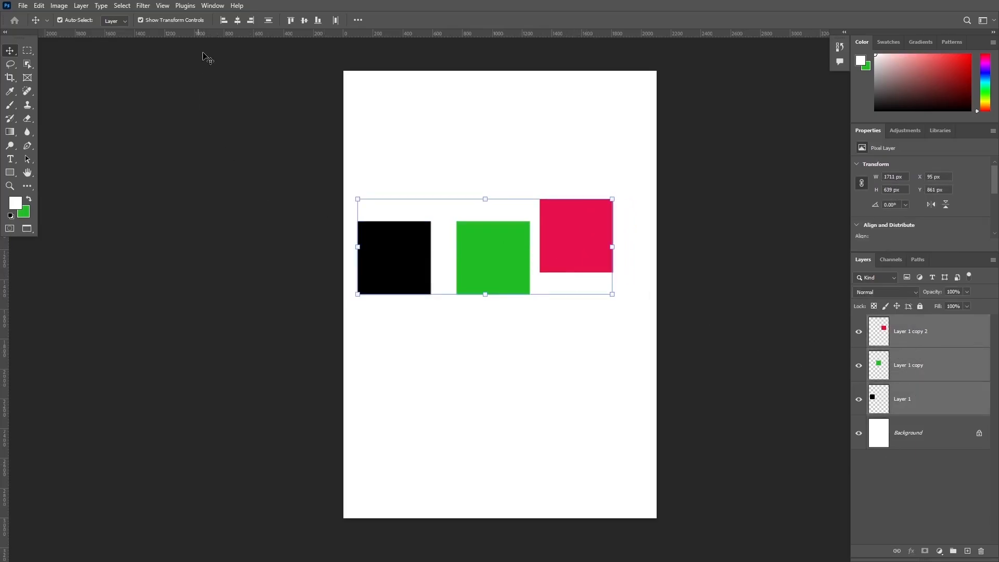
left_click(269, 21)
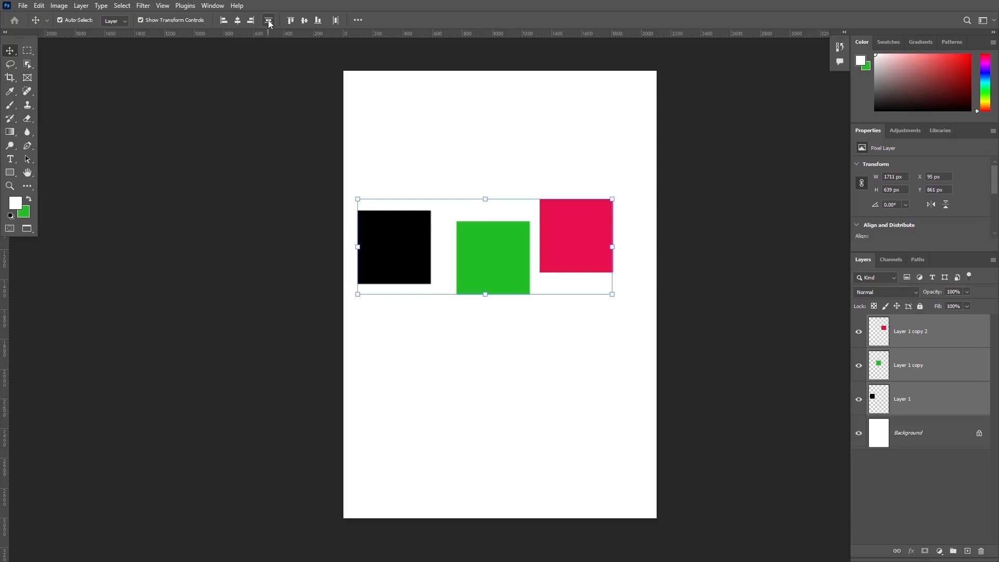
left_click(338, 21)
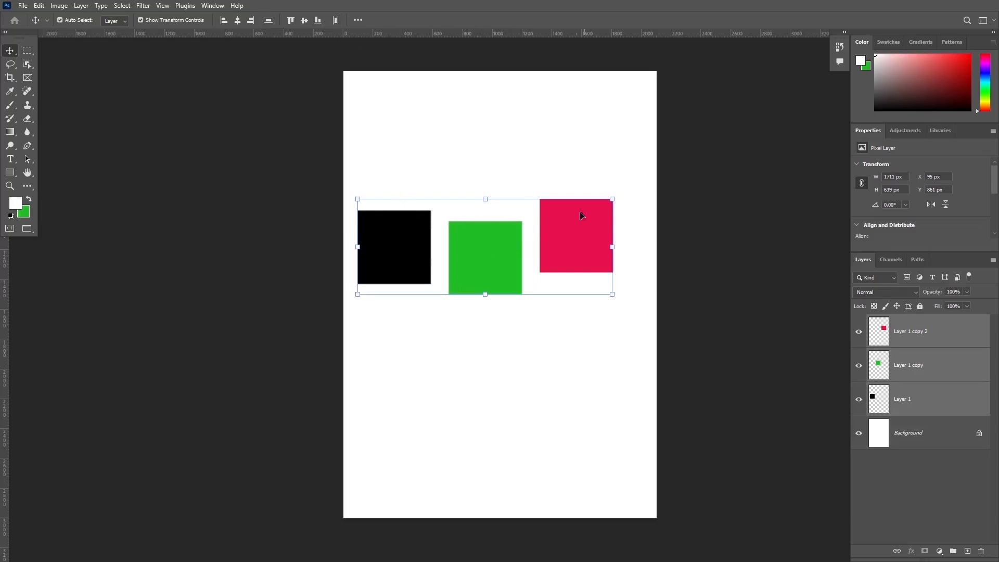
Step: Align the three squares' vertical centres to the middle of the canvas and clear the layer selection
left_click(303, 21)
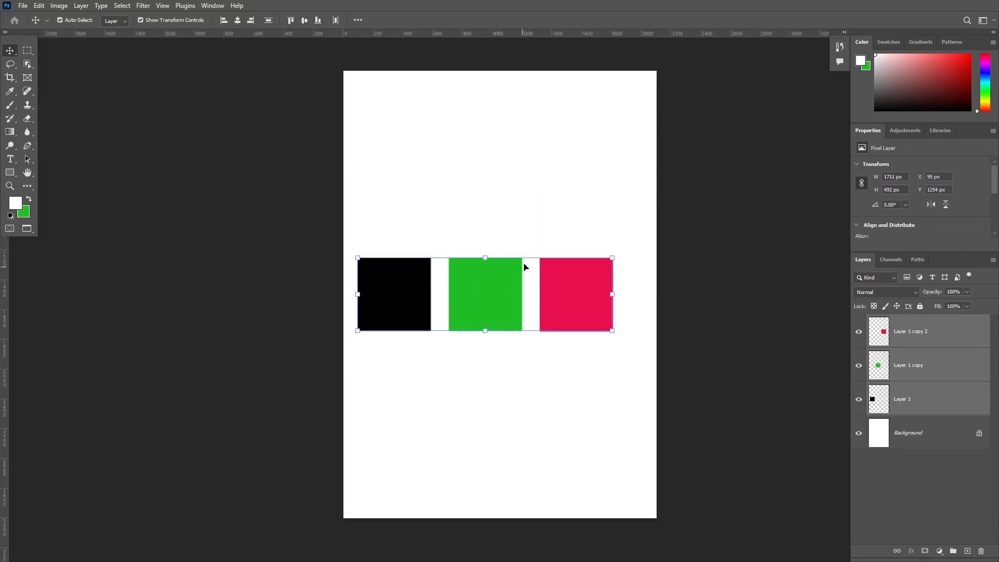
left_click(922, 450)
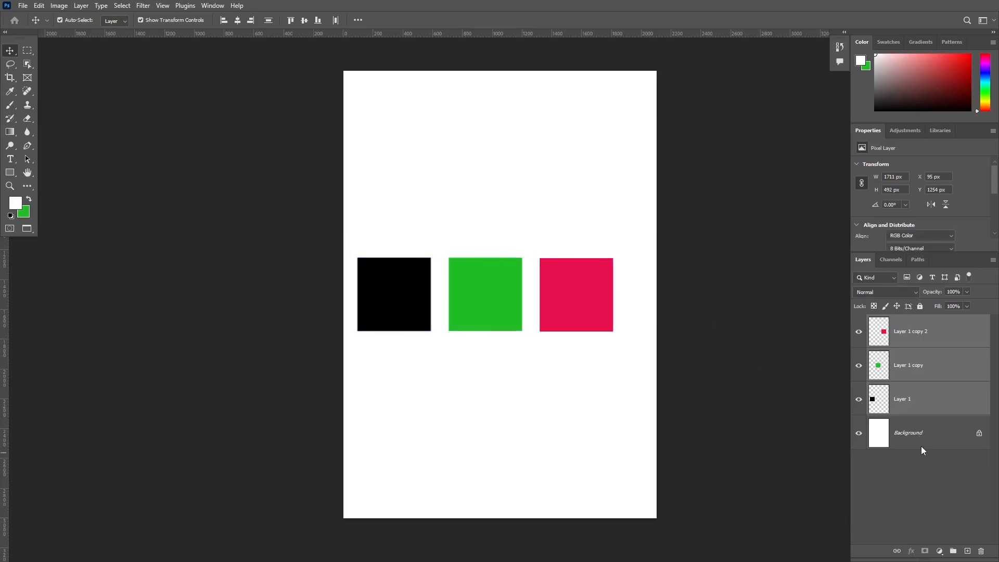
Step: Set alignment relative to the selection, then select and deselect the red square's layer
left_click(357, 20)
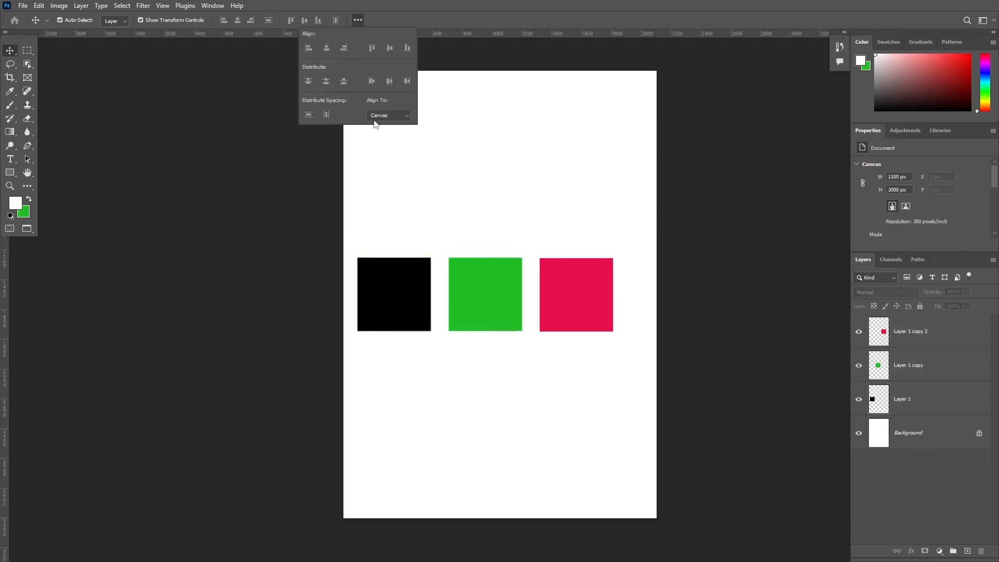
left_click(375, 119)
left_click(382, 127)
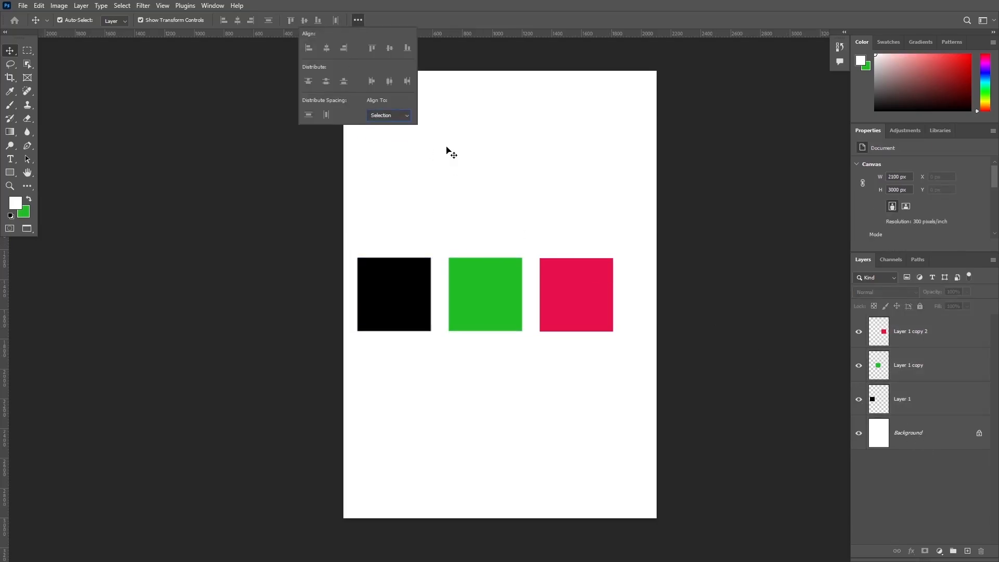
left_click(898, 477)
left_click(906, 341)
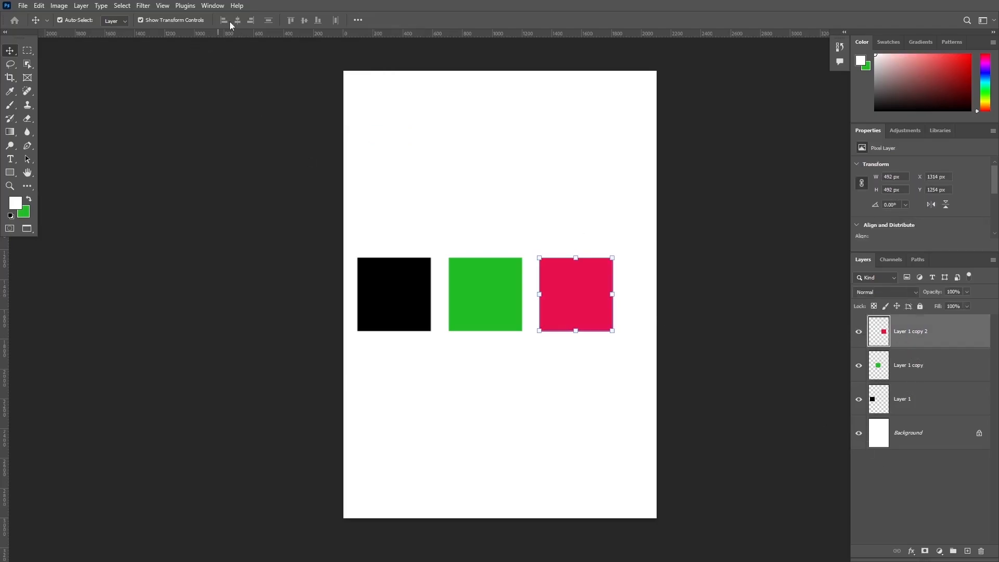
left_click(897, 463)
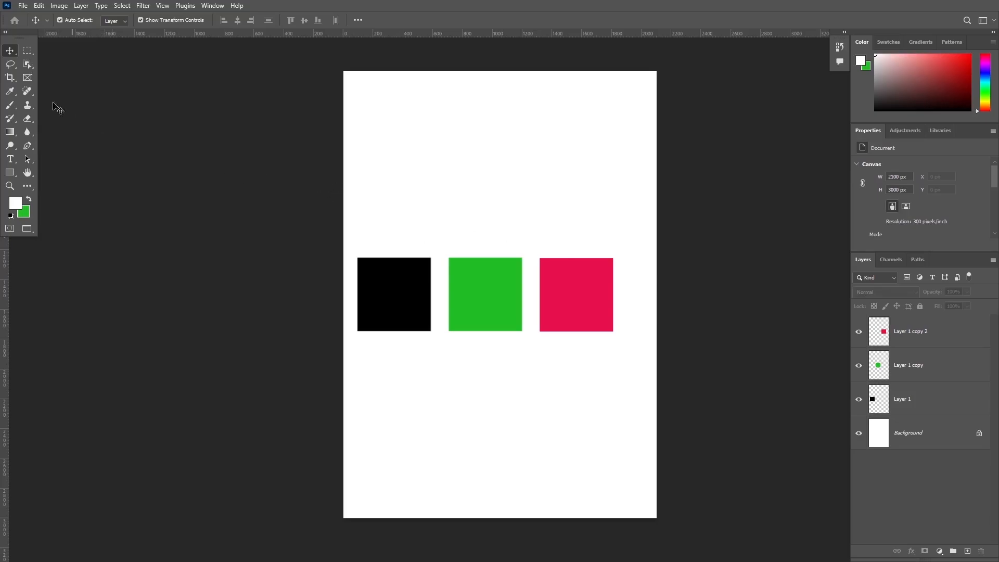
Step: Draw a rectangular marquee of about 765 × 1068 px around the red square and activate its layer with the Move tool
left_click_drag(27, 50, 55, 53)
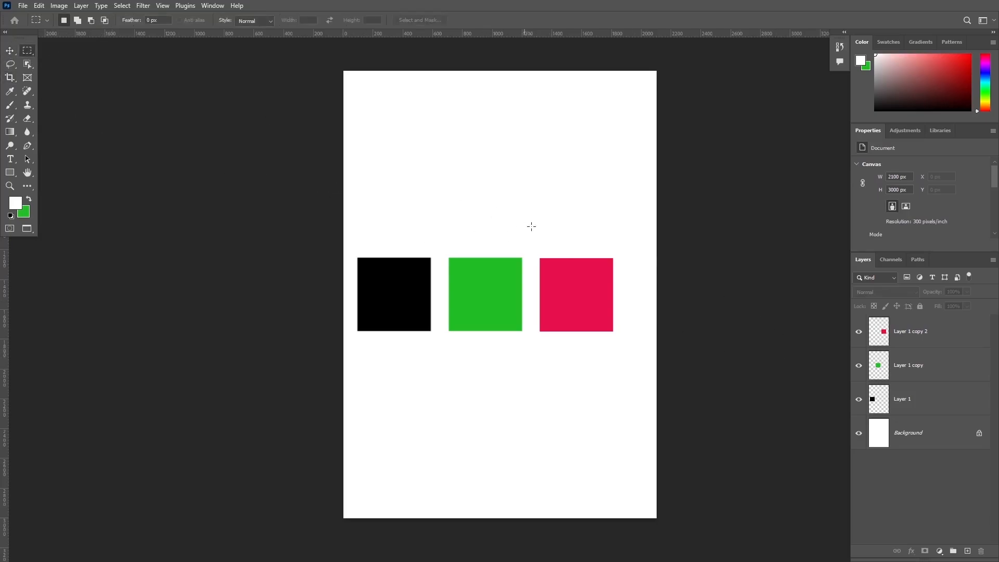
left_click_drag(525, 215, 638, 373)
left_click(917, 338)
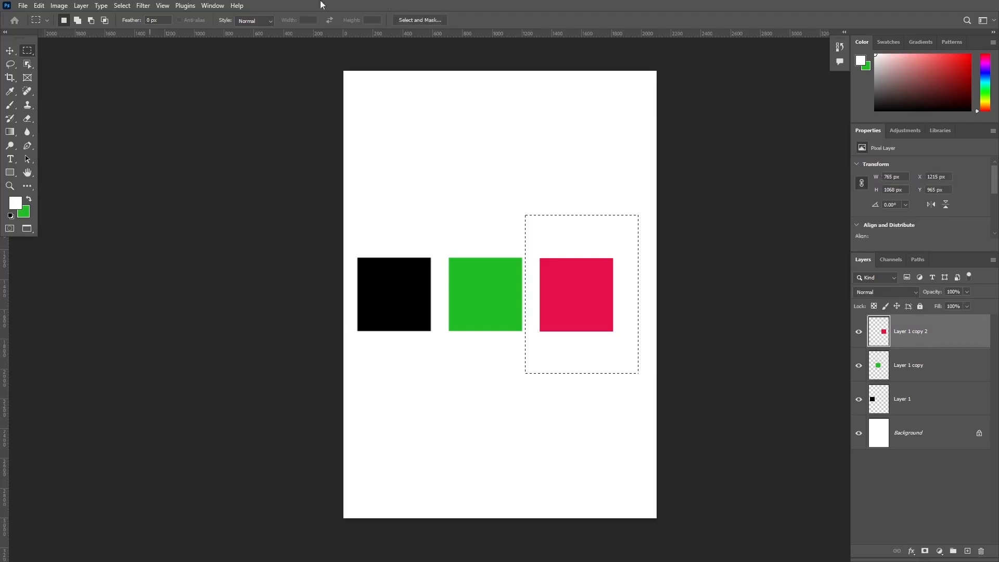
left_click(10, 50)
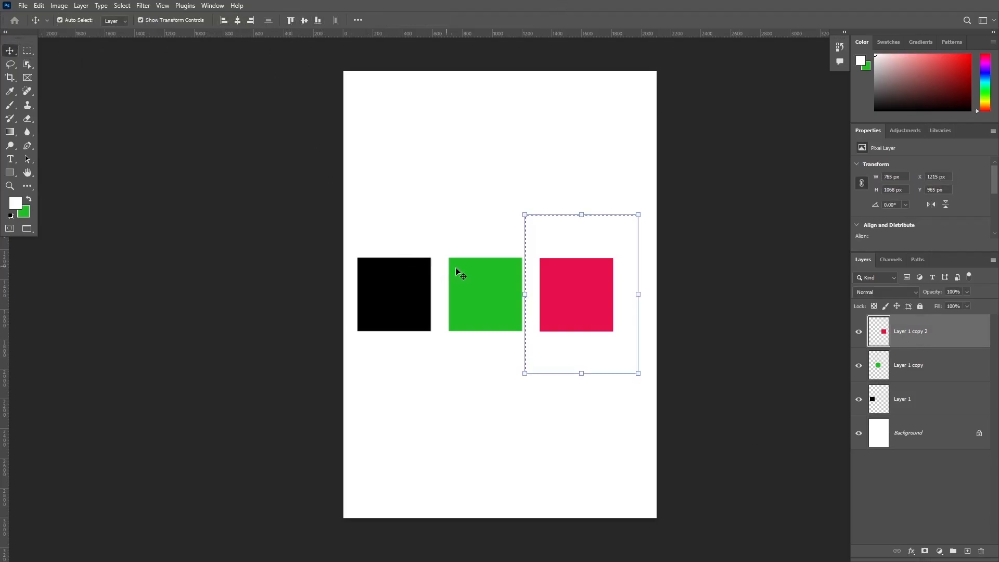
Step: Try aligning the red square to the marquee selection's left edge, horizontal centre, right edge, top edge and bottom edge in turn
left_click_drag(542, 237, 528, 239)
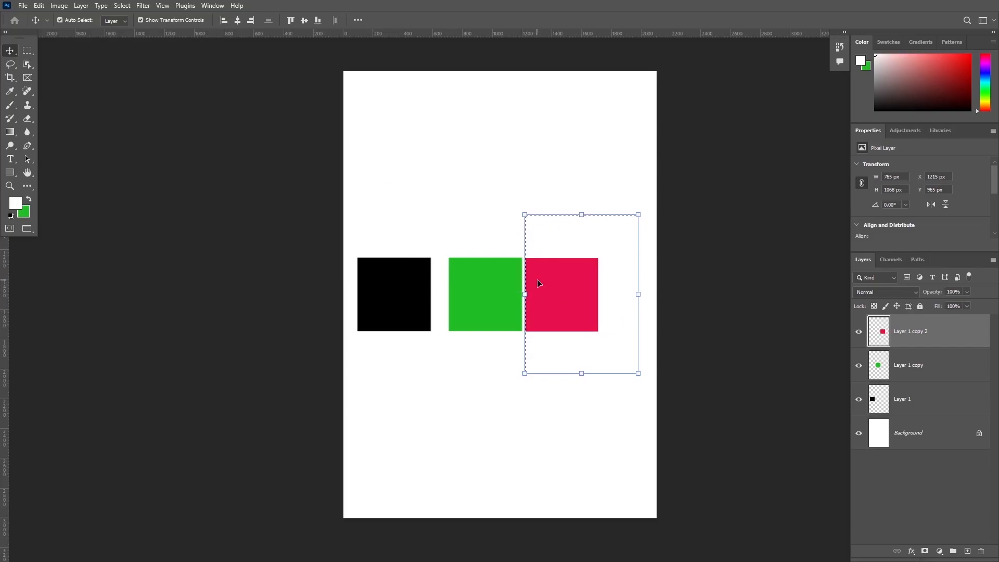
left_click(238, 20)
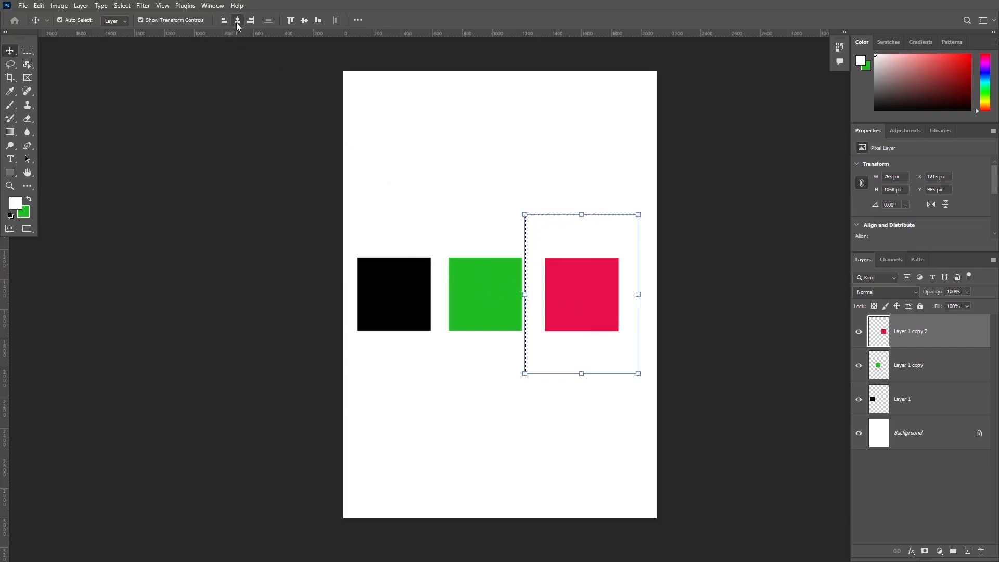
left_click(251, 20)
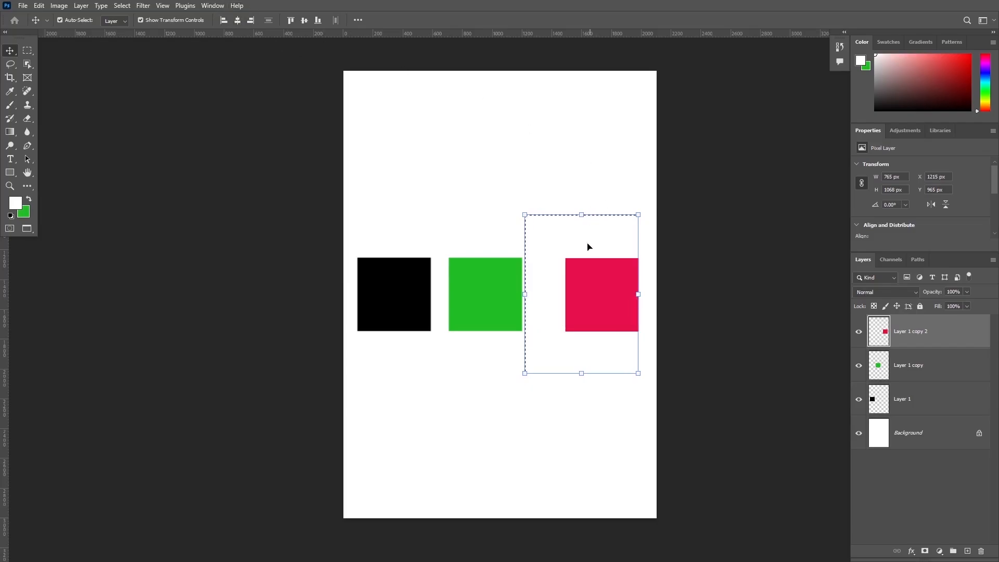
left_click(290, 20)
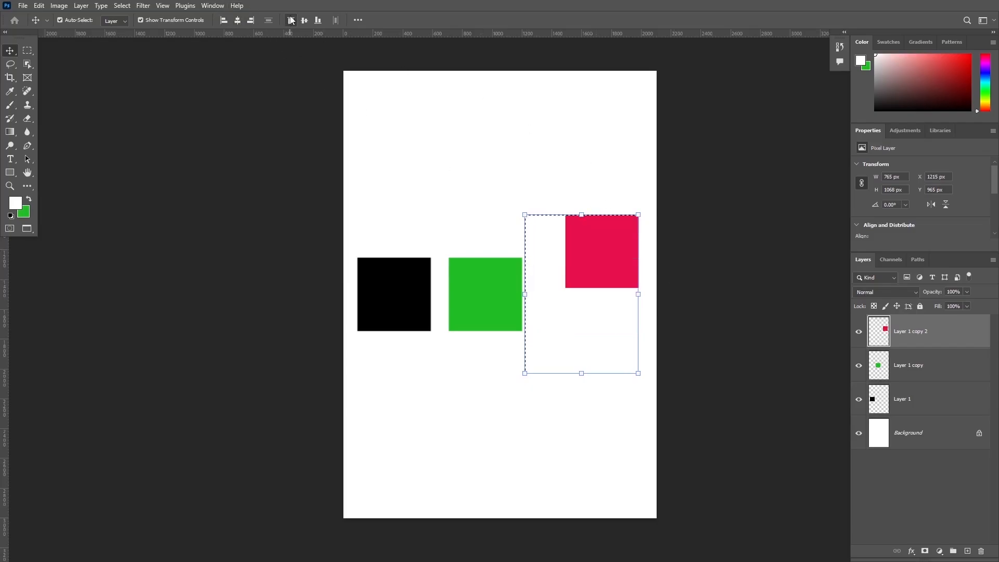
left_click(318, 22)
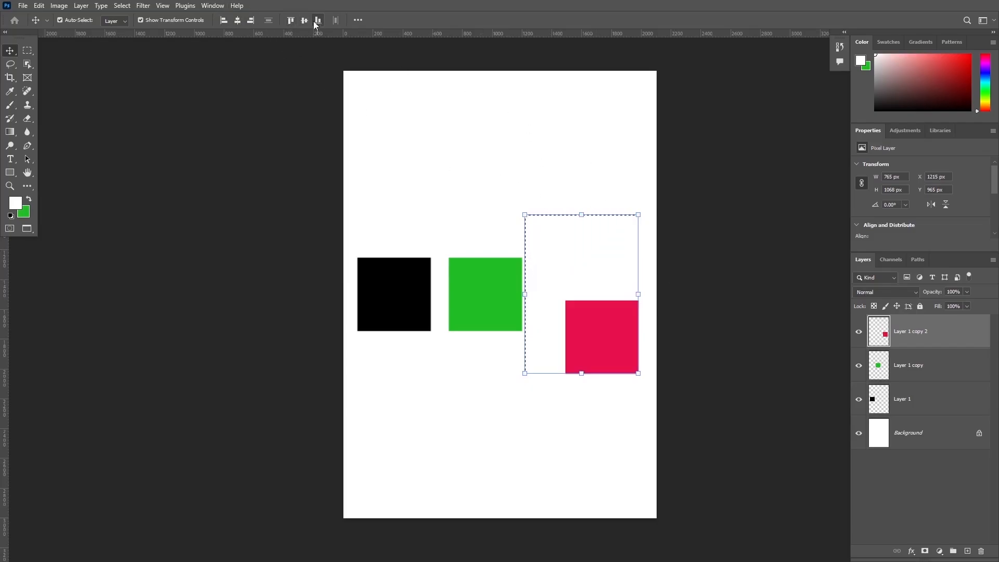
Step: Centre the red square vertically and horizontally within the marquee selection
left_click(304, 21)
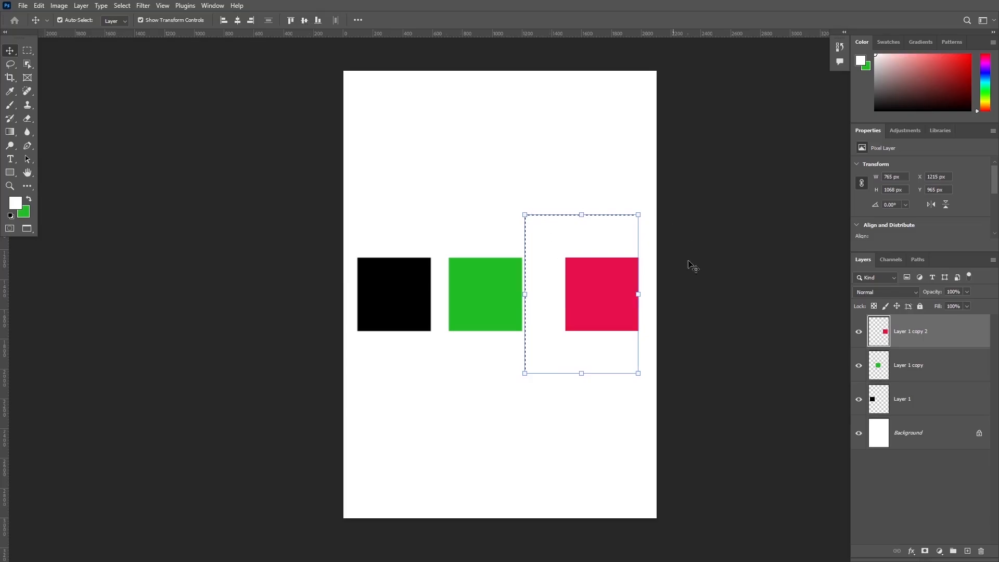
left_click(235, 20)
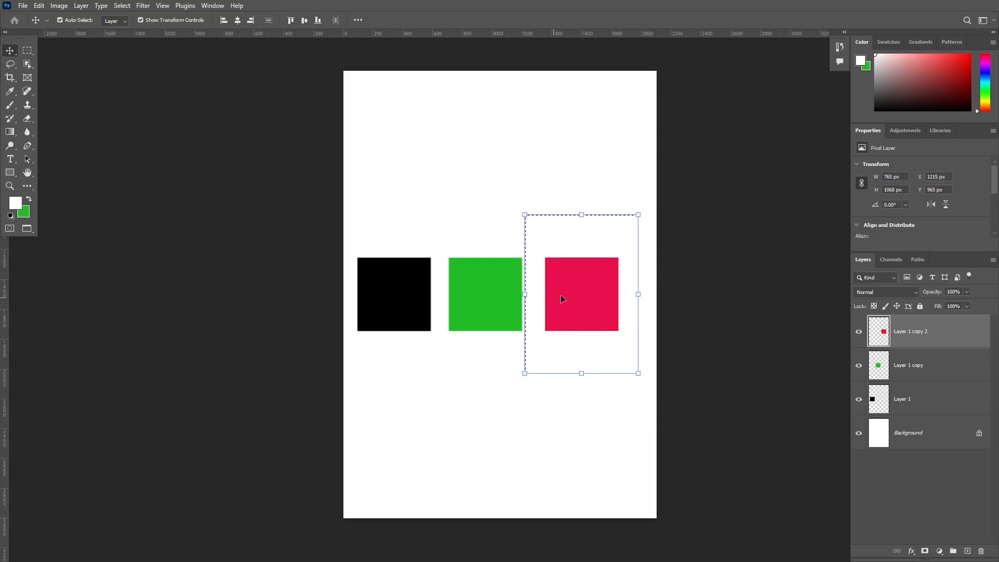
Step: Remove the marquee selection around the red square and leave no layer active
left_click(955, 507)
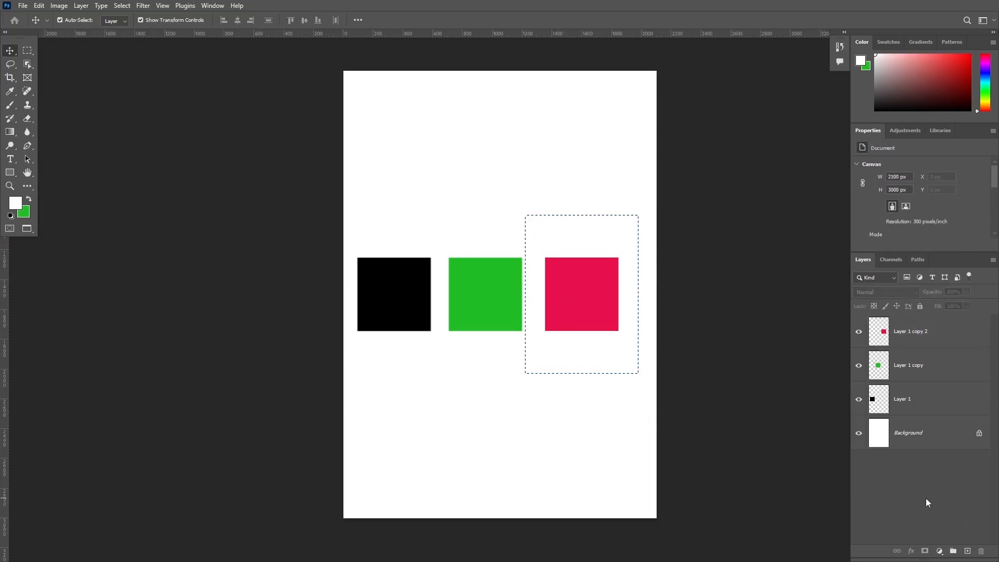
key("ctrl")
key("ctrl+d")
left_click(930, 339)
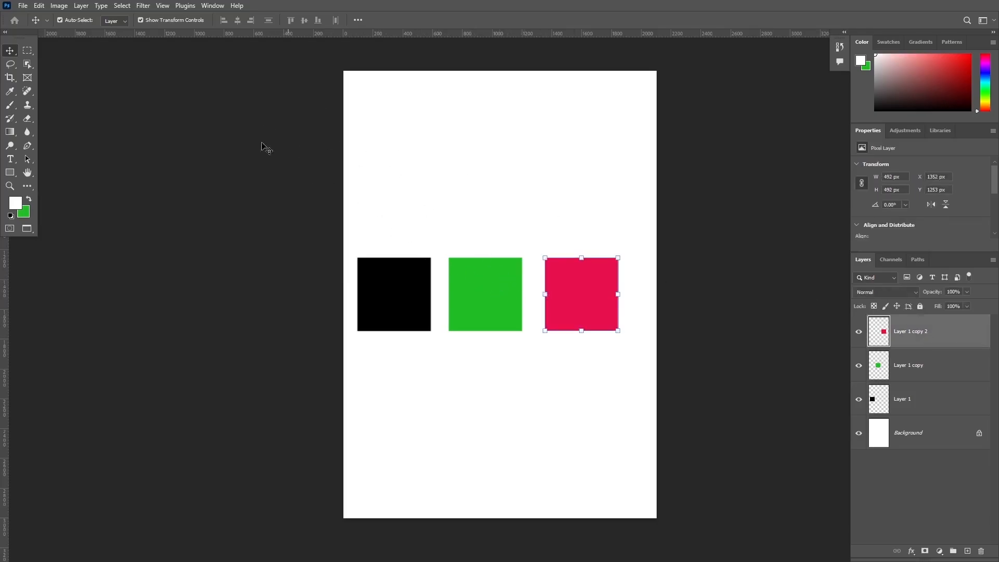
left_click(977, 465)
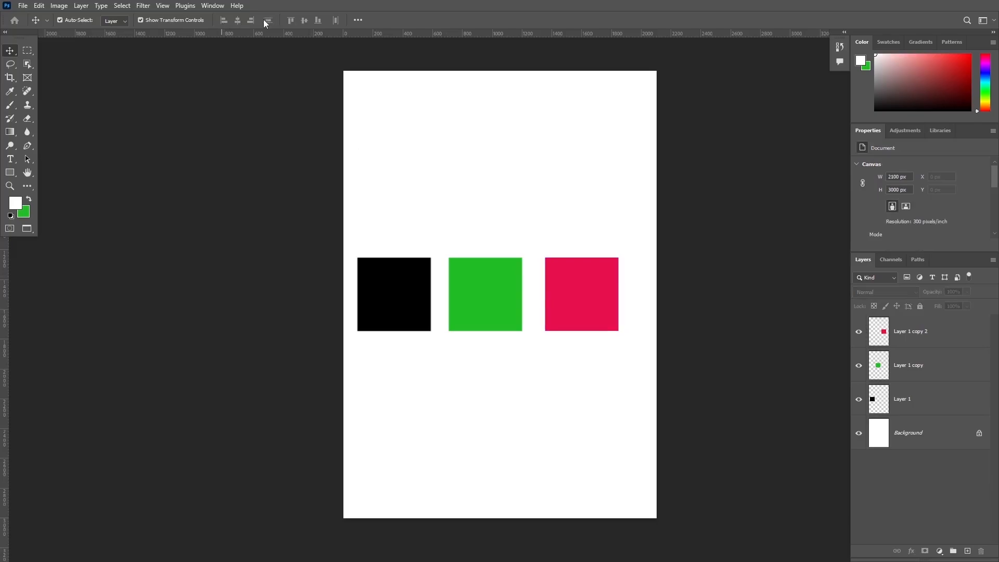
Step: Select the red, green and black square layers together and distribute them horizontally with even spacing
left_click(944, 331)
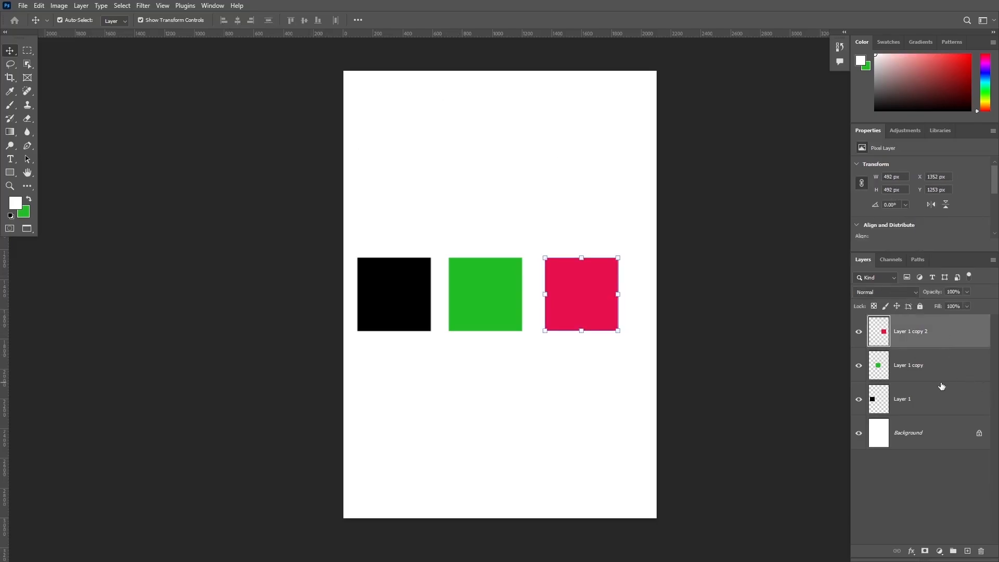
left_click(941, 405, "shift")
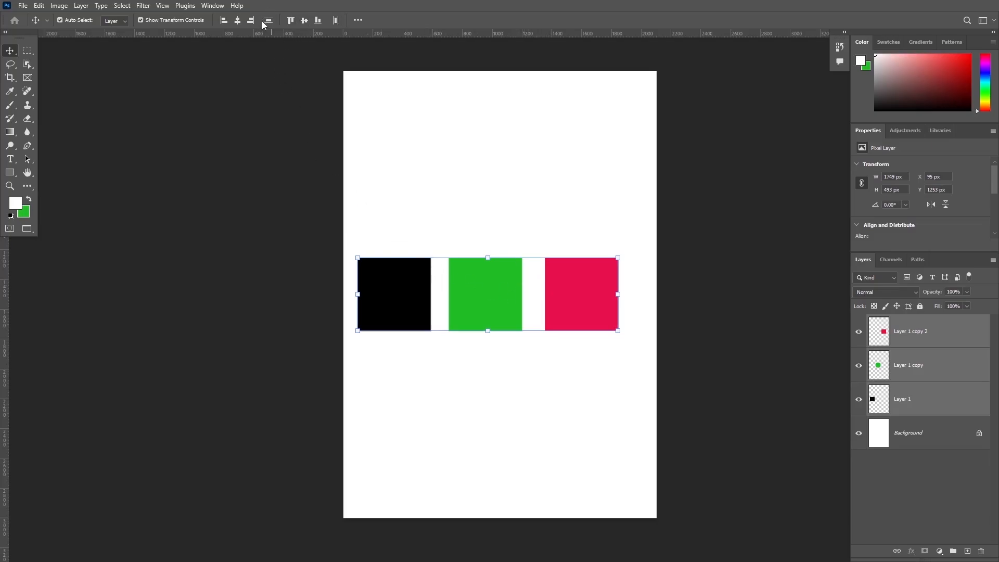
left_click(336, 22)
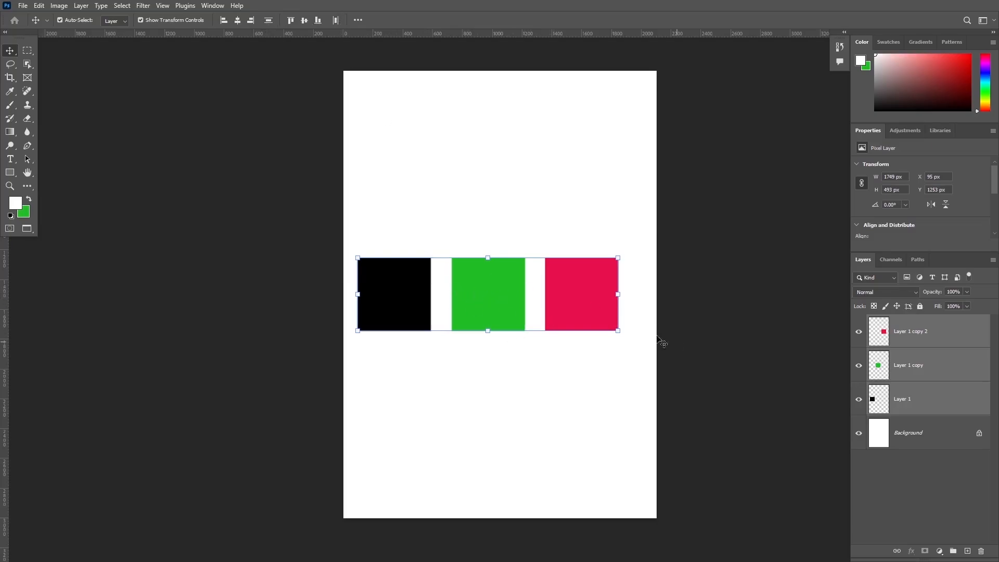